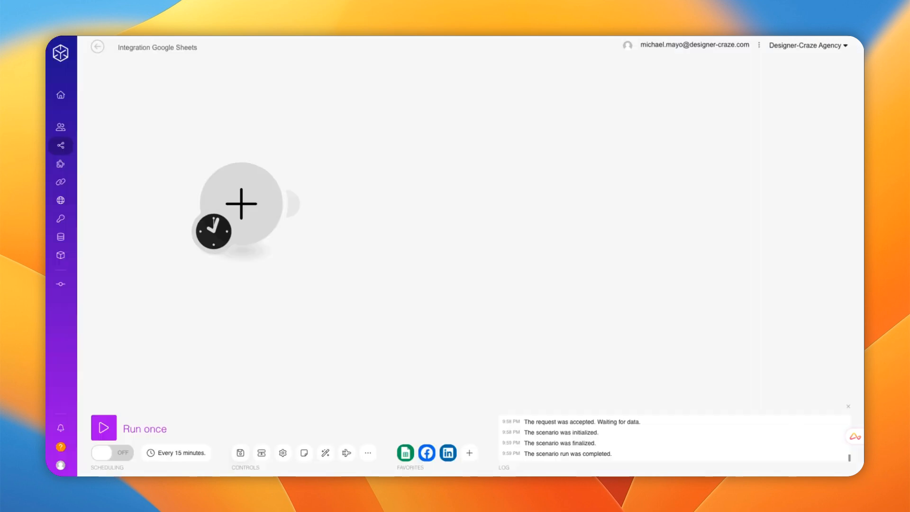
Step: Add a Google Sheets Watch Changes trigger and save a new webhook under its default name
{"action": "left_click", "coordinate": [250, 215]}
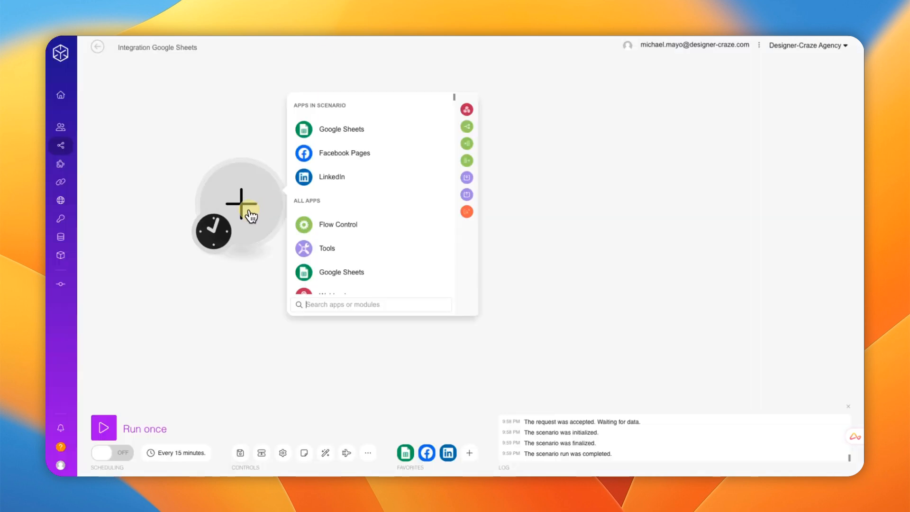
{"action": "left_click", "coordinate": [365, 134]}
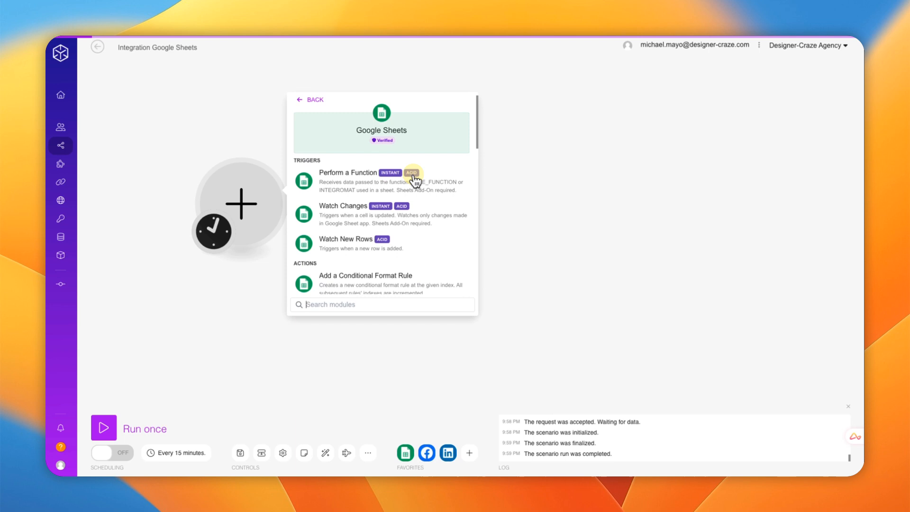
{"action": "left_click", "coordinate": [343, 213]}
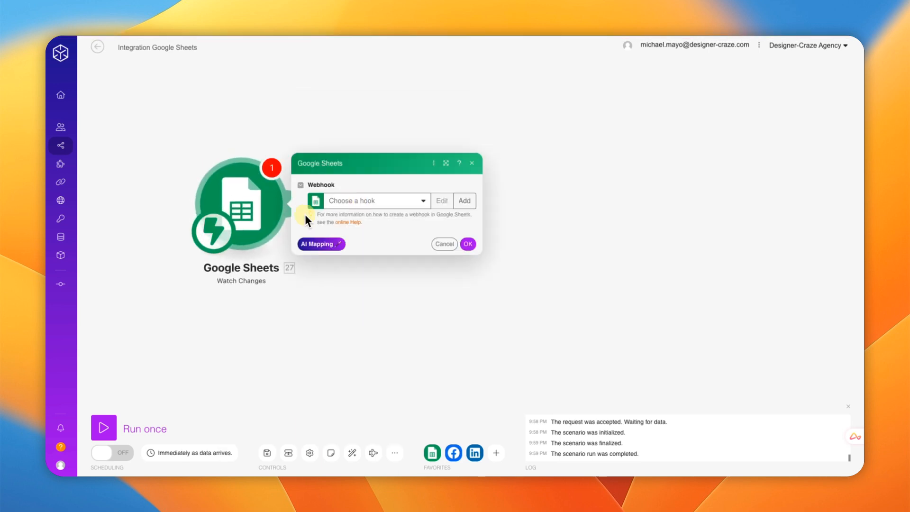
{"action": "left_click", "coordinate": [466, 203]}
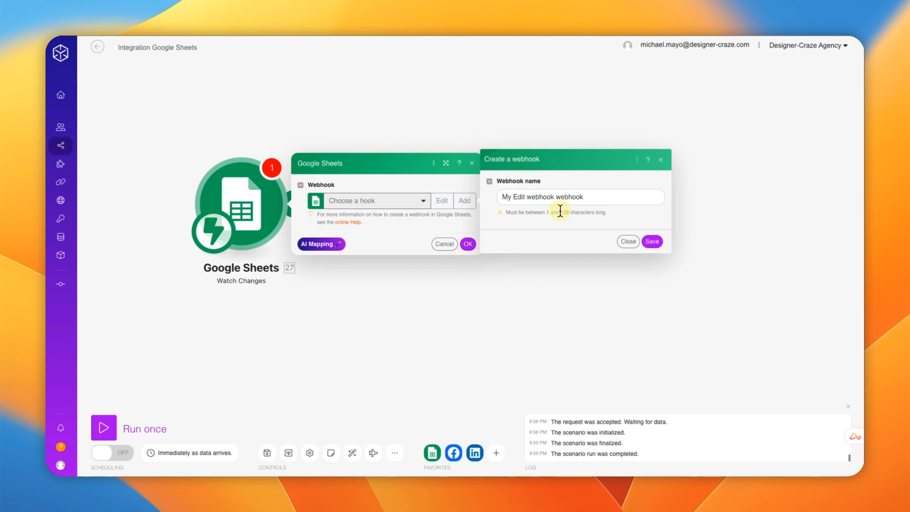
{"action": "left_click", "coordinate": [653, 242]}
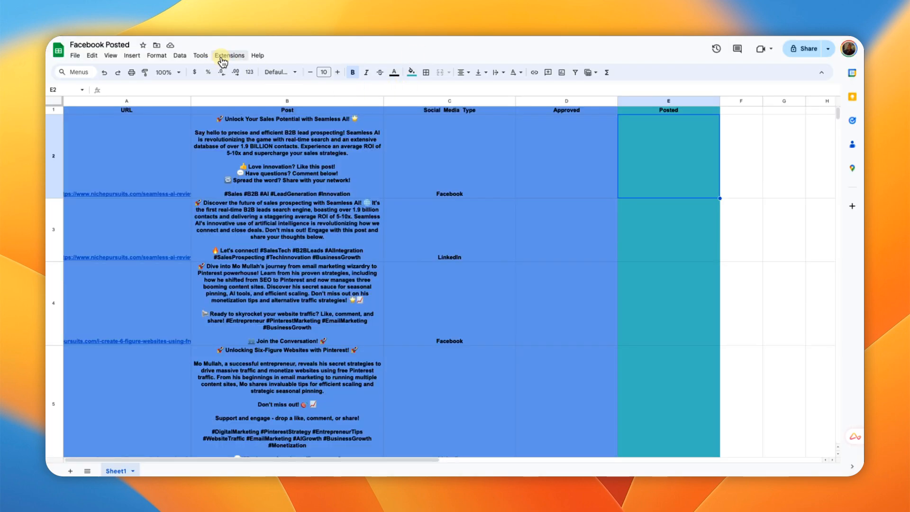
Step: Search the add-on Marketplace for 'make' to confirm it's installed, then open the Make for Google Sheets menu
{"action": "left_click", "coordinate": [223, 56]}
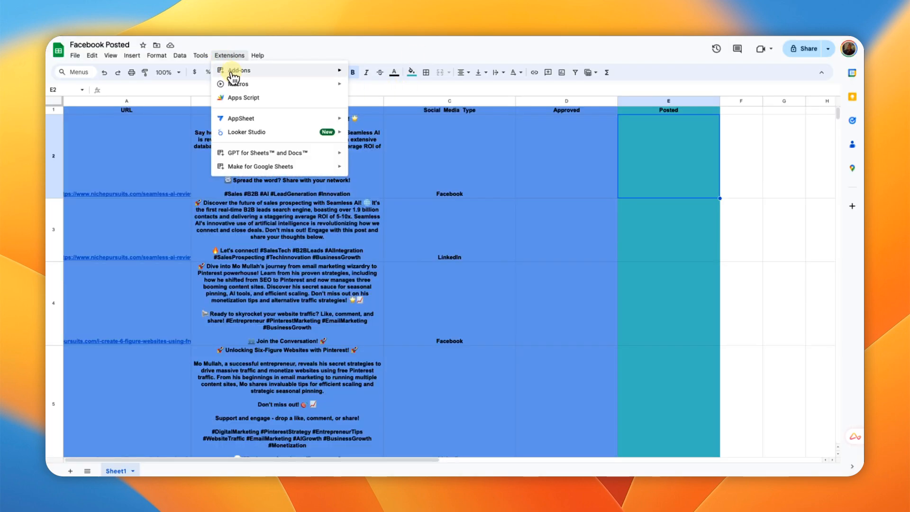
{"action": "mouse_move", "coordinate": [239, 71]}
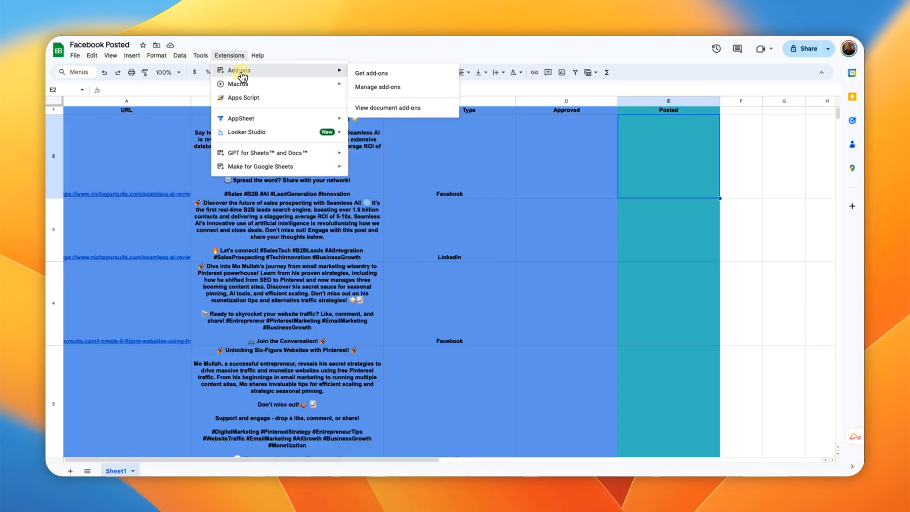
{"action": "left_click", "coordinate": [372, 73]}
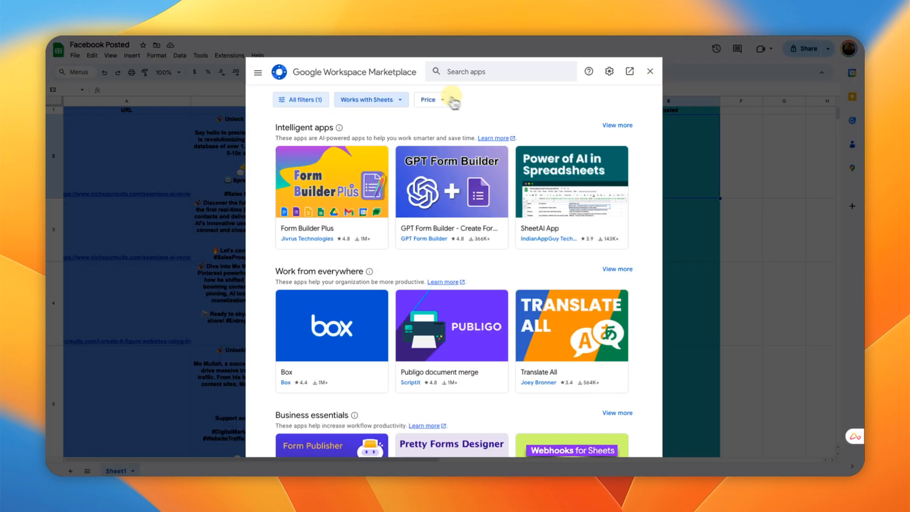
{"action": "left_click", "coordinate": [472, 72]}
{"action": "type", "text": "make"}
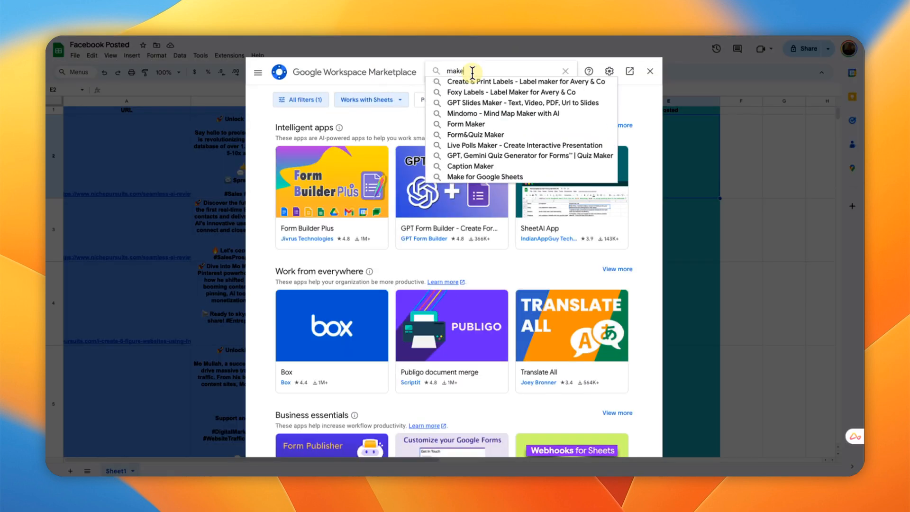
{"action": "key", "text": "Return"}
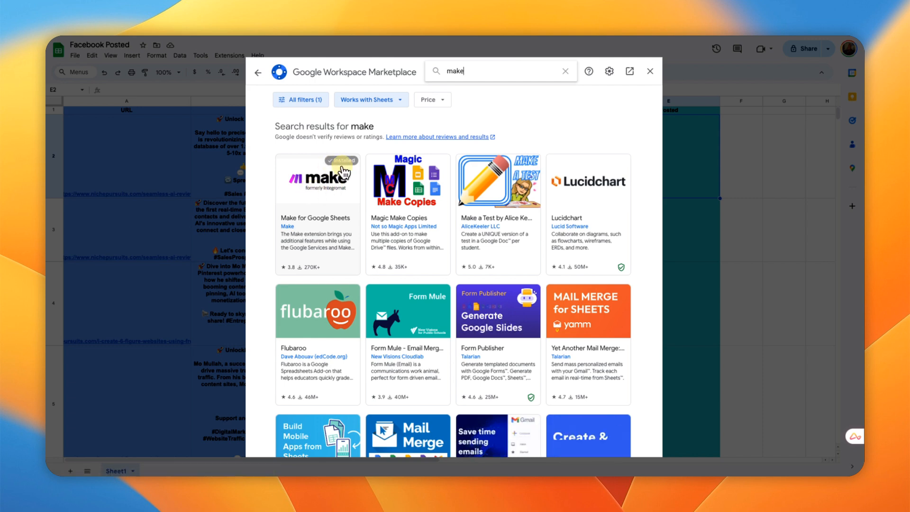
{"action": "left_click", "coordinate": [650, 71]}
{"action": "left_click", "coordinate": [230, 56]}
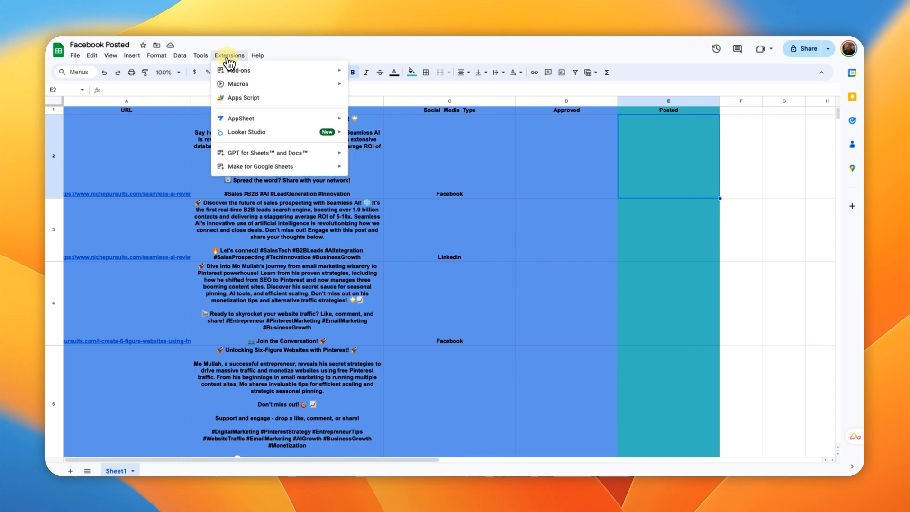
{"action": "mouse_move", "coordinate": [239, 168]}
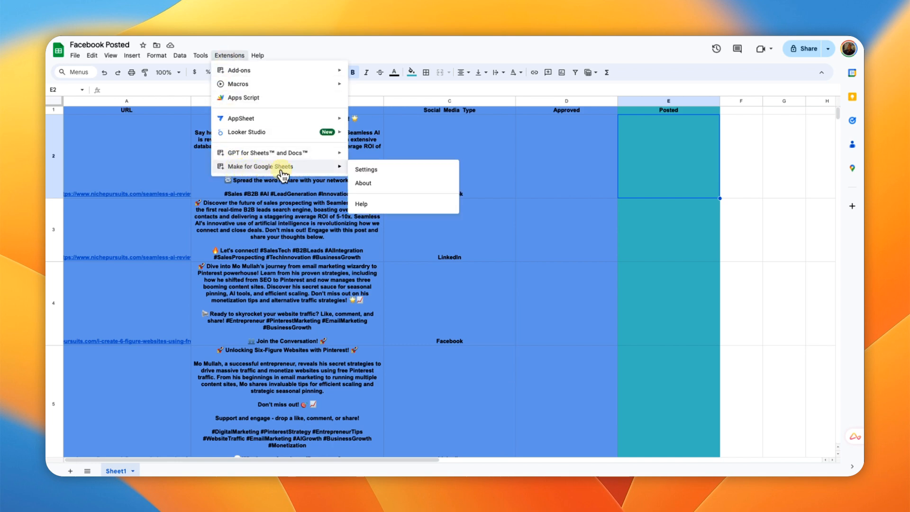
Step: Paste the new webhook URL into the Make add-on settings for Sheet1, D2:D200, and save
{"action": "left_click", "coordinate": [376, 172]}
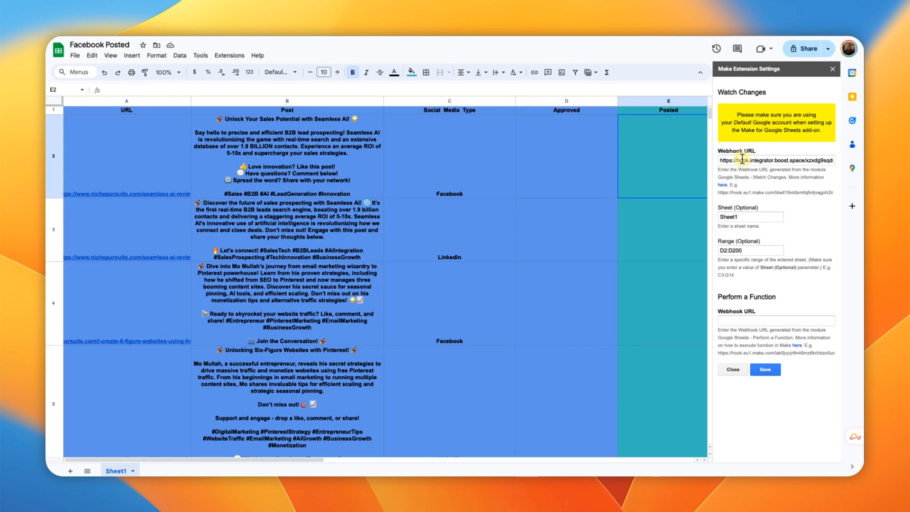
{"action": "triple_click", "coordinate": [742, 159]}
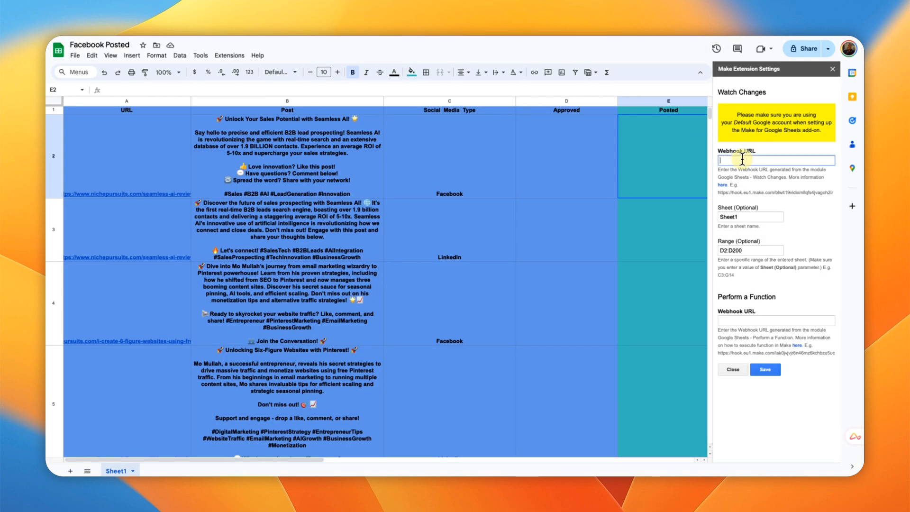
{"action": "left_click", "coordinate": [718, 175]}
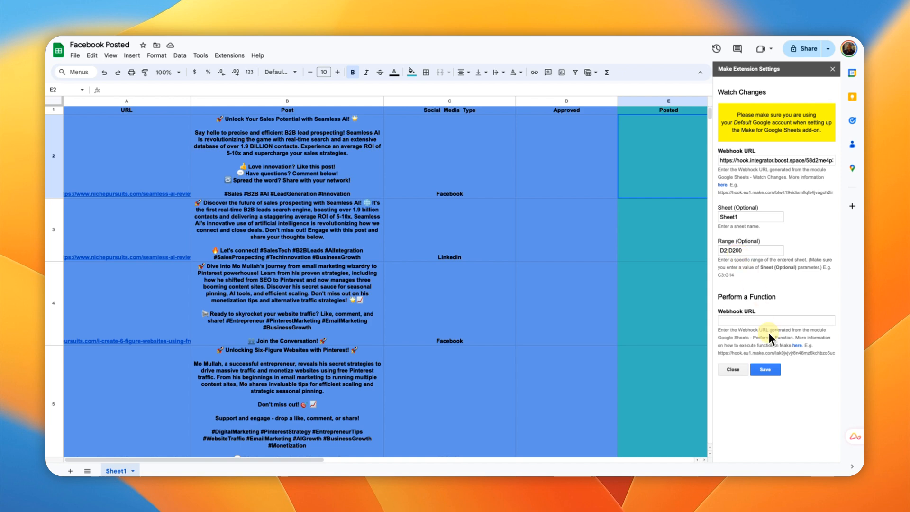
{"action": "left_click", "coordinate": [765, 370]}
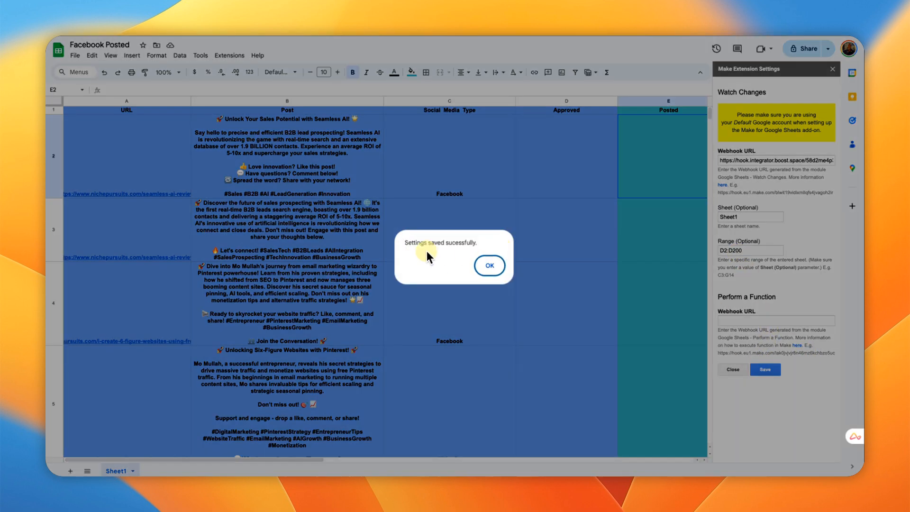
{"action": "left_click", "coordinate": [496, 267]}
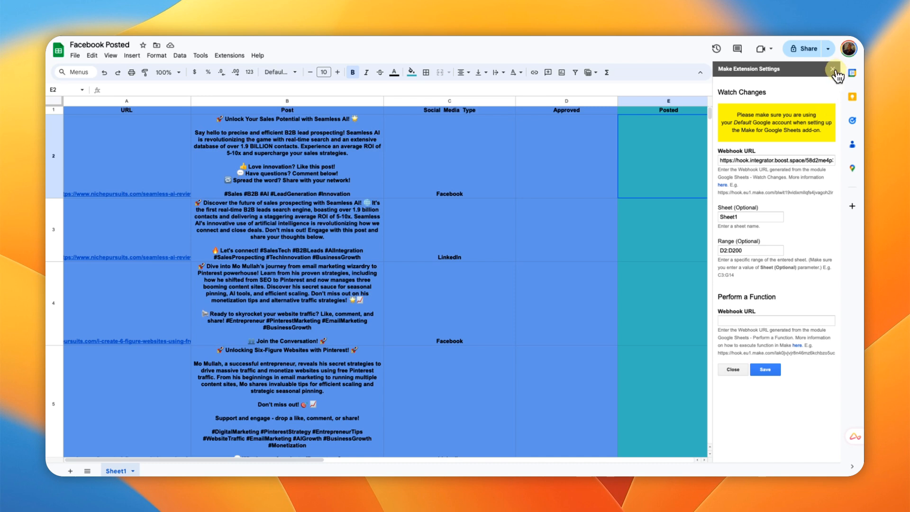
{"action": "left_click", "coordinate": [833, 69]}
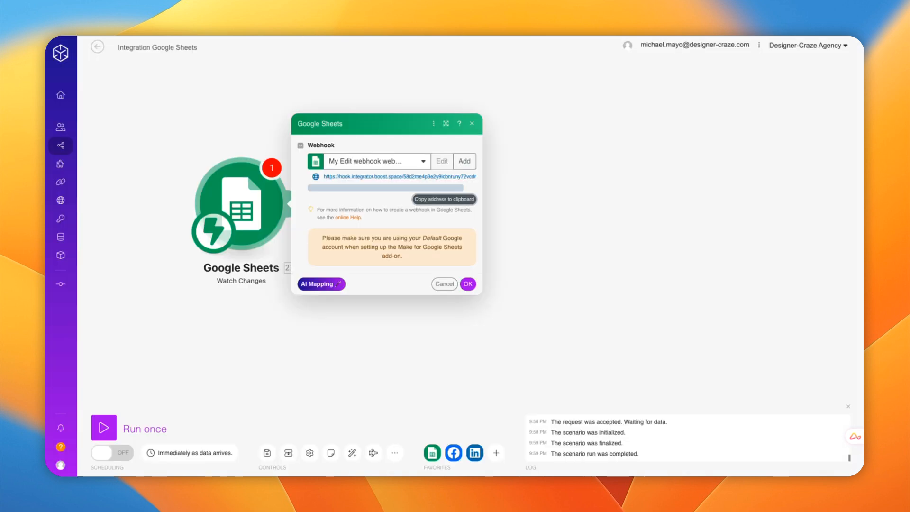
Step: Confirm the trigger's webhook and append a Google Sheets Update a Row module after it
{"action": "left_click", "coordinate": [468, 284]}
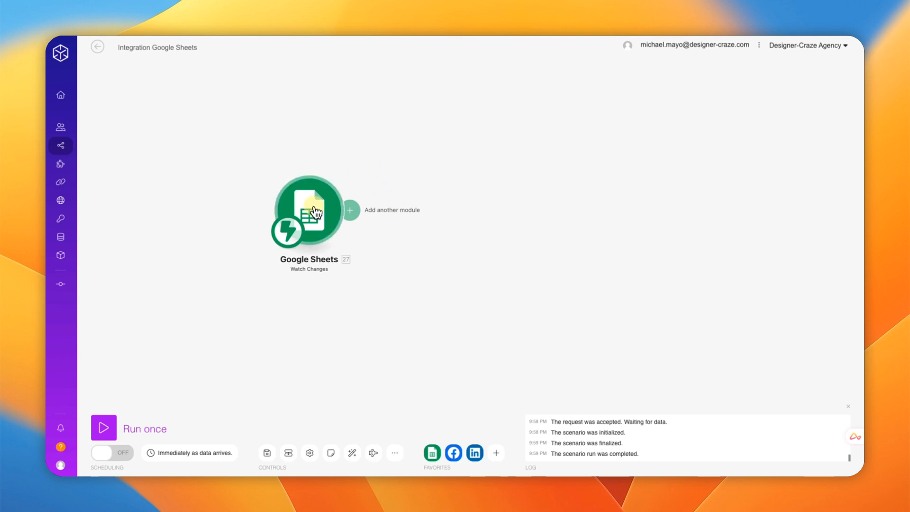
{"action": "left_click_drag", "start_coordinate": [325, 217], "coordinate": [239, 210]}
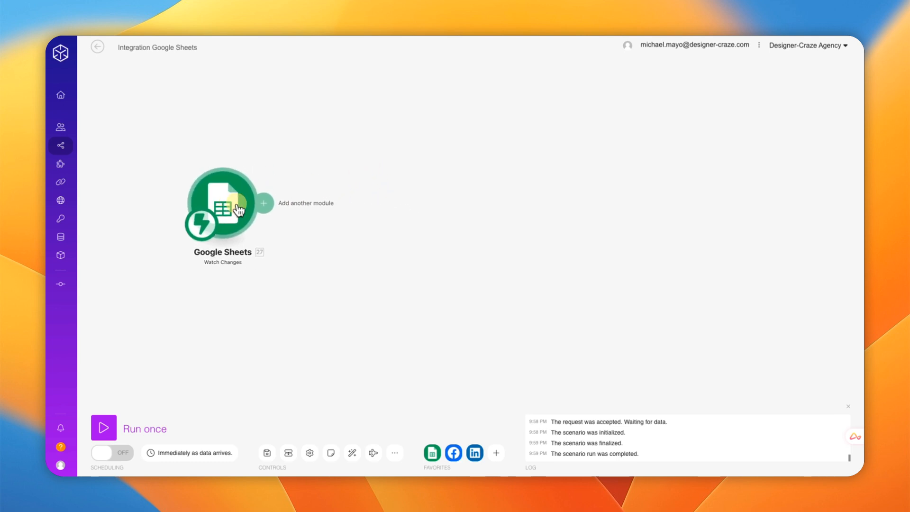
{"action": "left_click", "coordinate": [266, 205]}
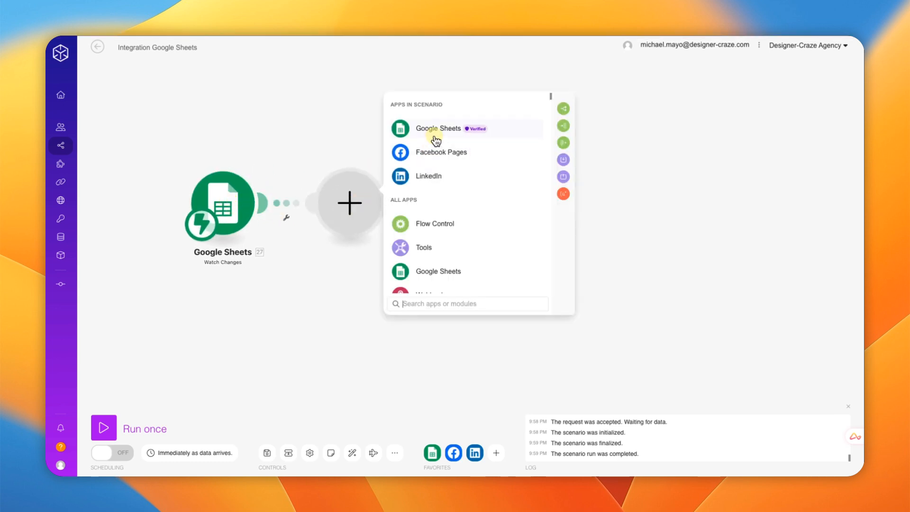
{"action": "left_click", "coordinate": [435, 139]}
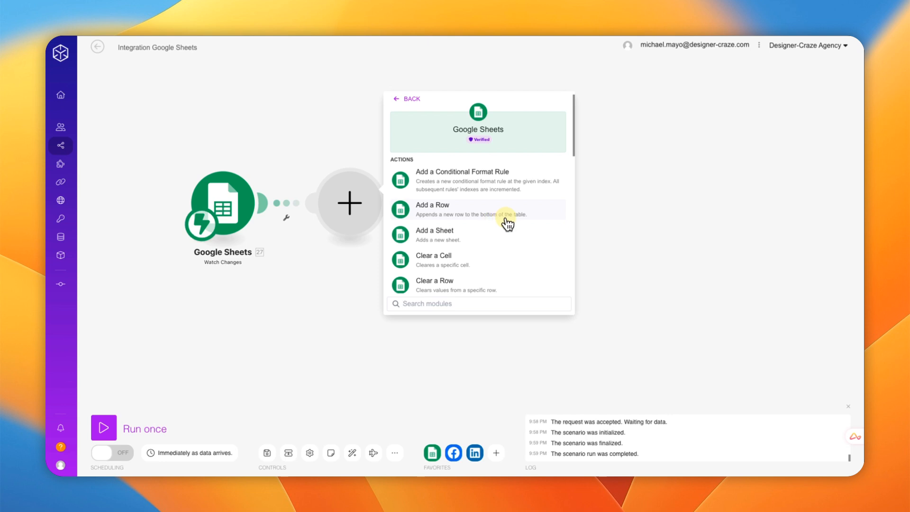
{"action": "scroll", "coordinate": [505, 224], "scroll_direction": "down", "scroll_amount": 10}
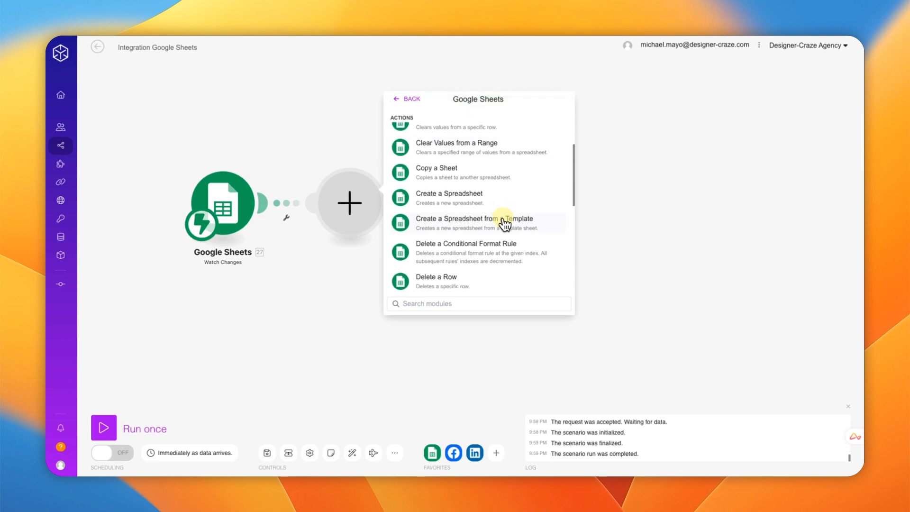
{"action": "scroll", "coordinate": [504, 223], "scroll_direction": "down", "scroll_amount": 3}
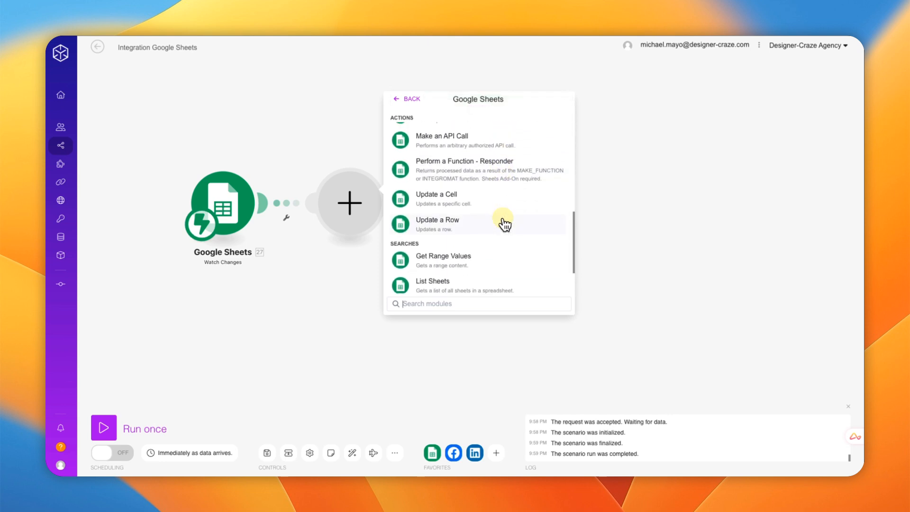
{"action": "left_click", "coordinate": [459, 224]}
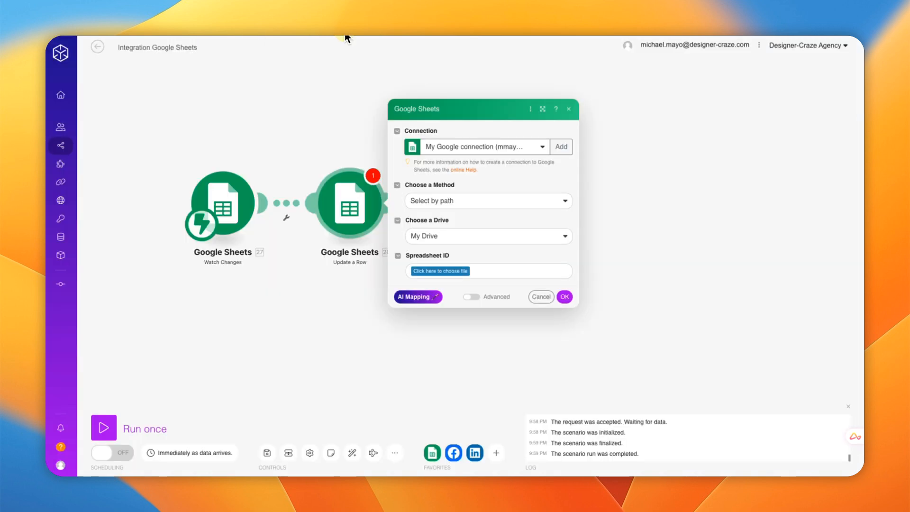
Step: Set the Update a Row spreadsheet to Facebook Posted and its sheet to Sheet1
{"action": "left_click", "coordinate": [430, 275]}
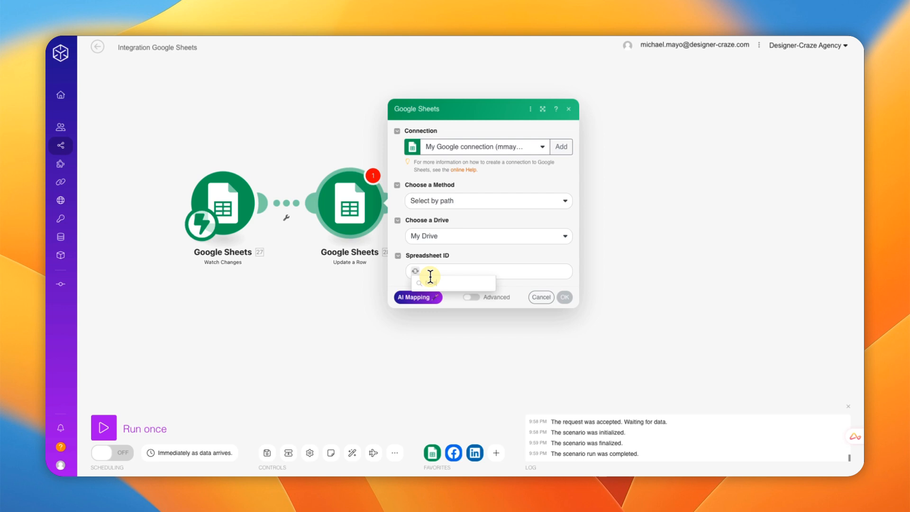
{"action": "type", "text": "Facebook"}
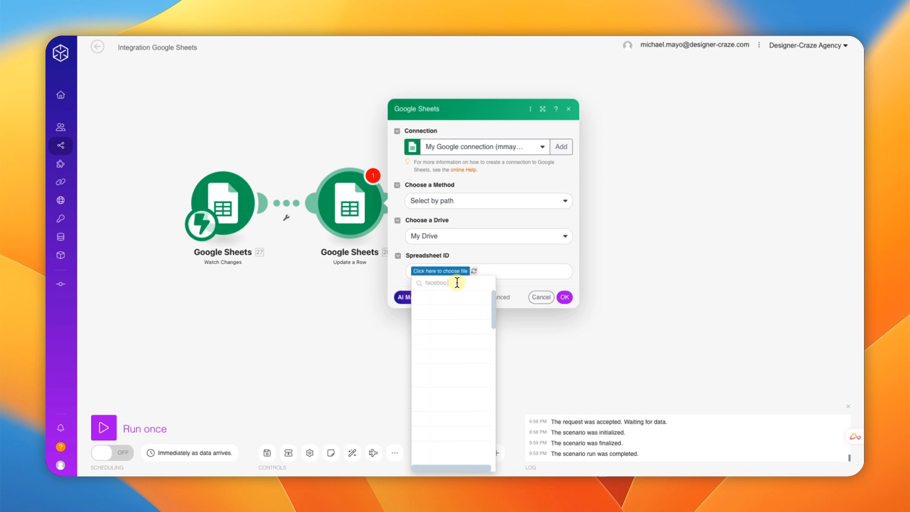
{"action": "left_click_drag", "start_coordinate": [455, 283], "coordinate": [416, 283]}
{"action": "type", "text": "fa"}
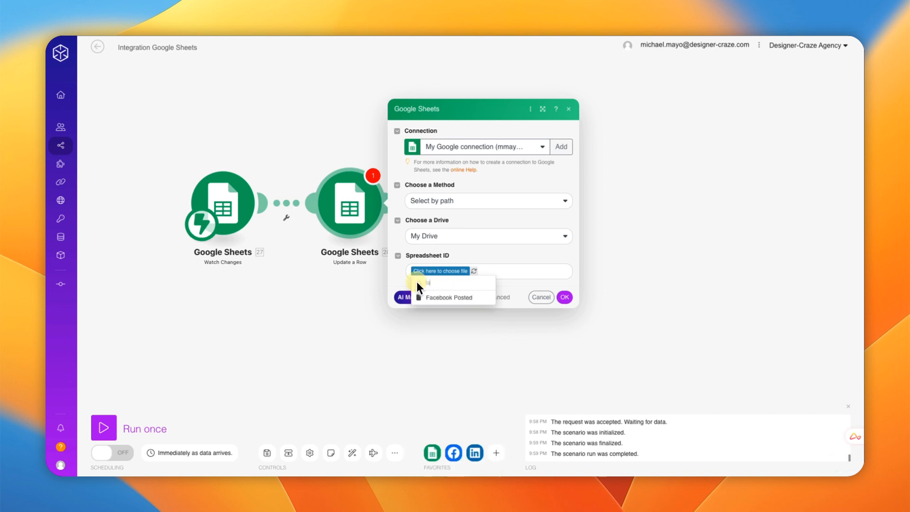
{"action": "type", "text": "cebook"}
{"action": "left_click", "coordinate": [434, 298]}
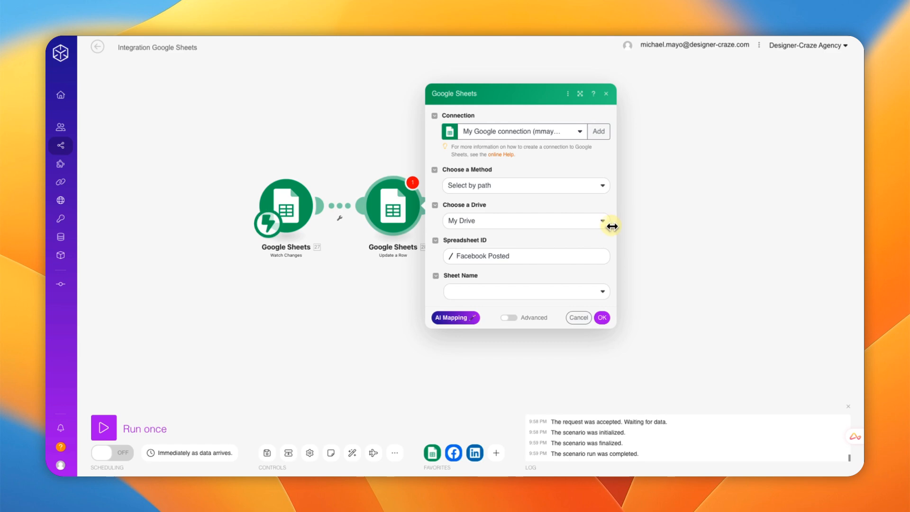
{"action": "left_click", "coordinate": [474, 292]}
{"action": "left_click", "coordinate": [458, 306]}
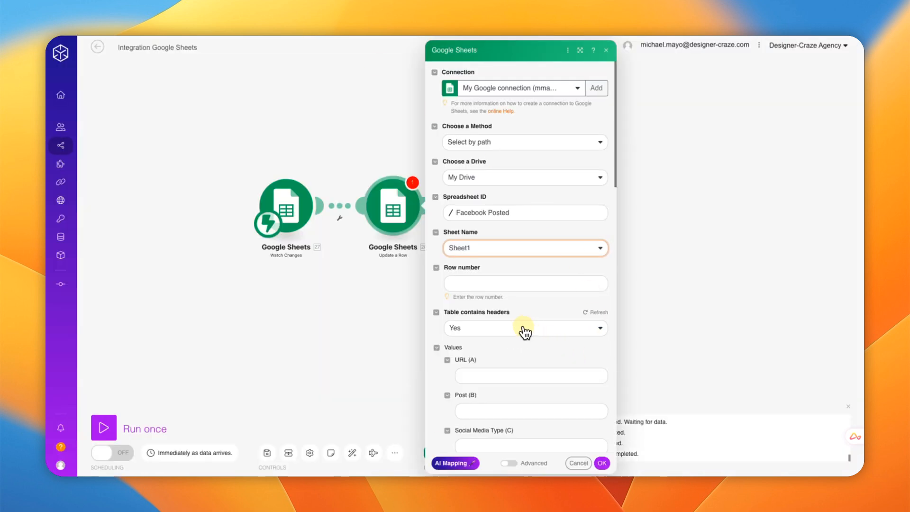
Step: Map the trigger's Row start into the Row number field
{"action": "scroll", "coordinate": [697, 242], "scroll_direction": "down", "scroll_amount": 3}
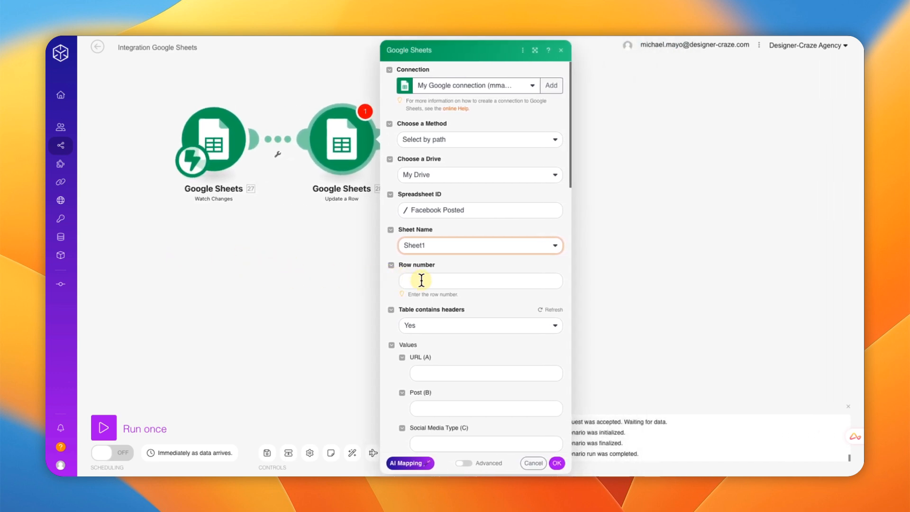
{"action": "left_click", "coordinate": [421, 281]}
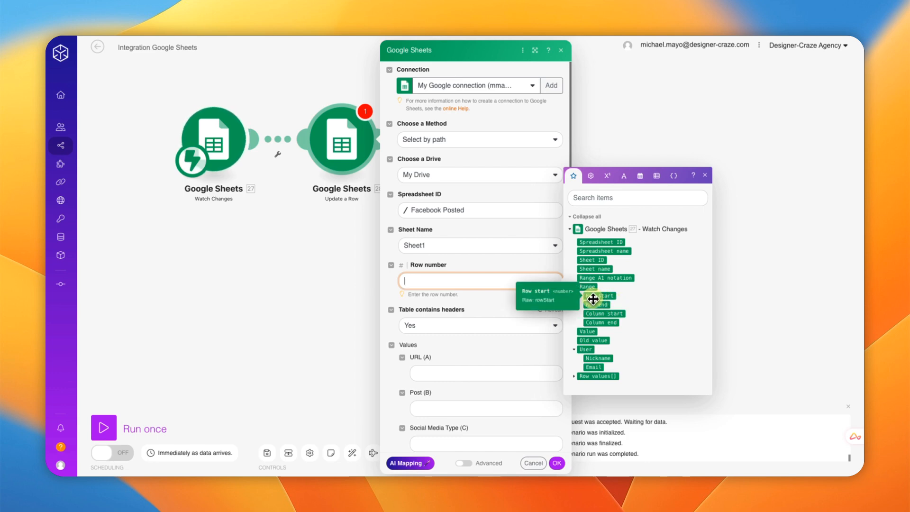
{"action": "left_click_drag", "start_coordinate": [594, 297], "coordinate": [431, 285]}
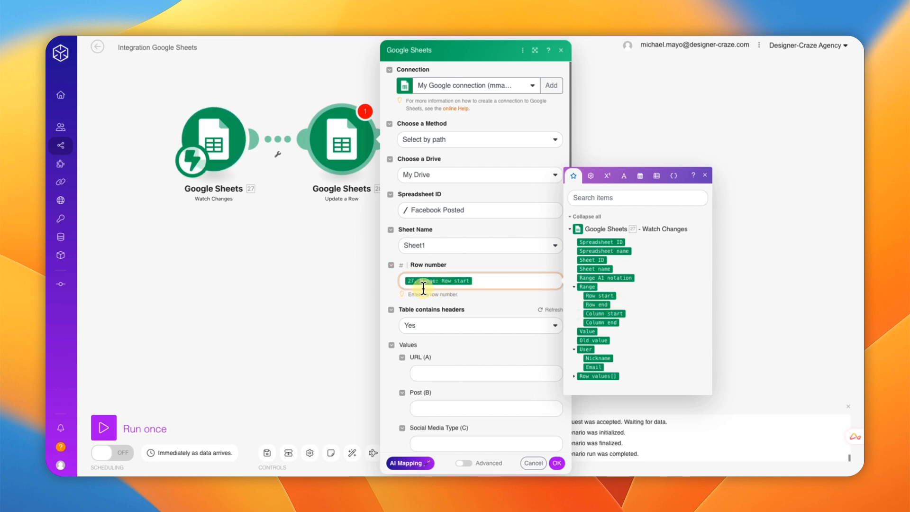
{"action": "left_click", "coordinate": [704, 178]}
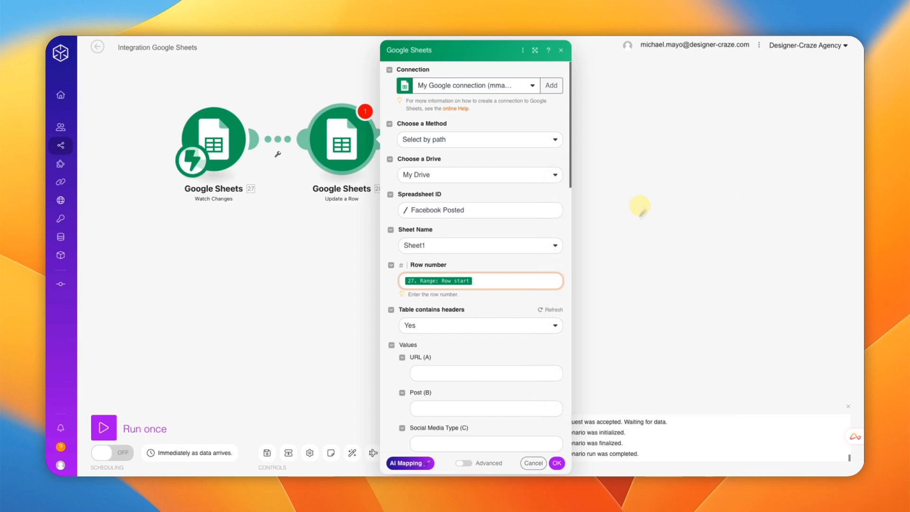
{"action": "scroll", "coordinate": [487, 313], "scroll_direction": "down", "scroll_amount": 3}
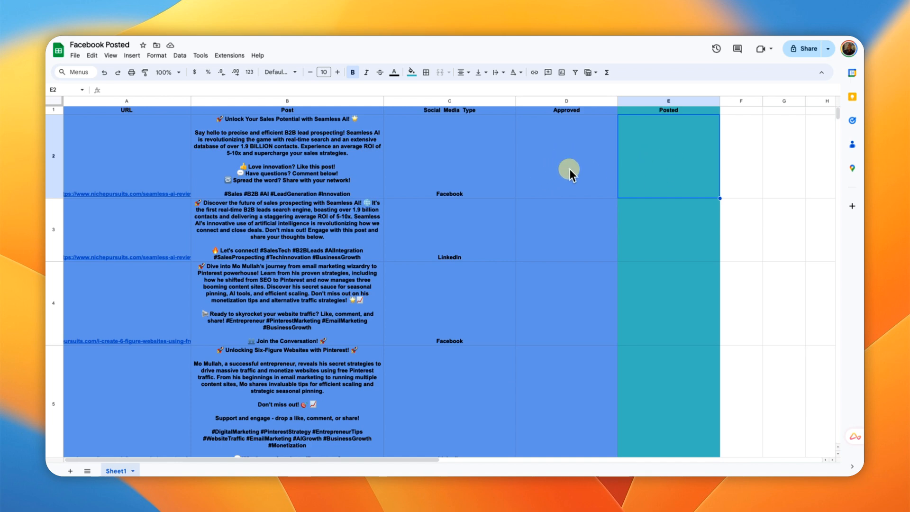
{"action": "left_click", "coordinate": [641, 139]}
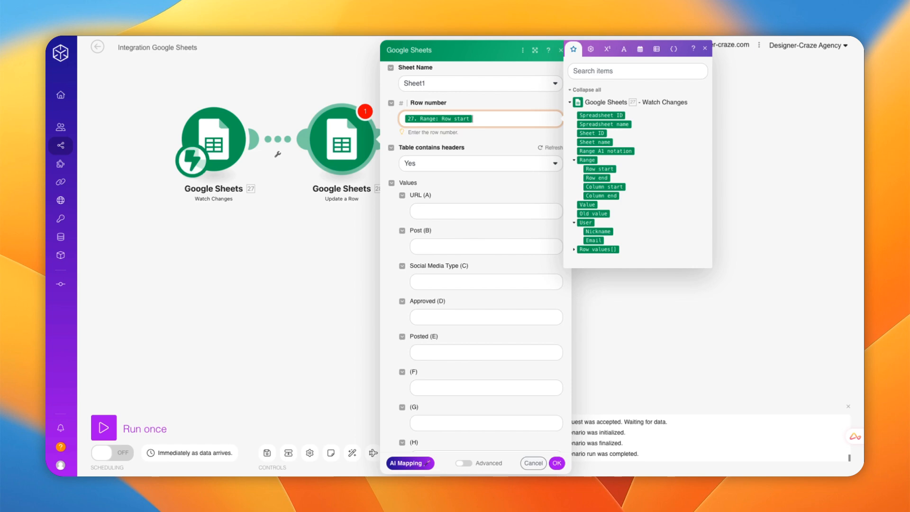
Step: Enter 'Complete' as the Posted (E) value and confirm the Update a Row settings
{"action": "key", "text": "Escape"}
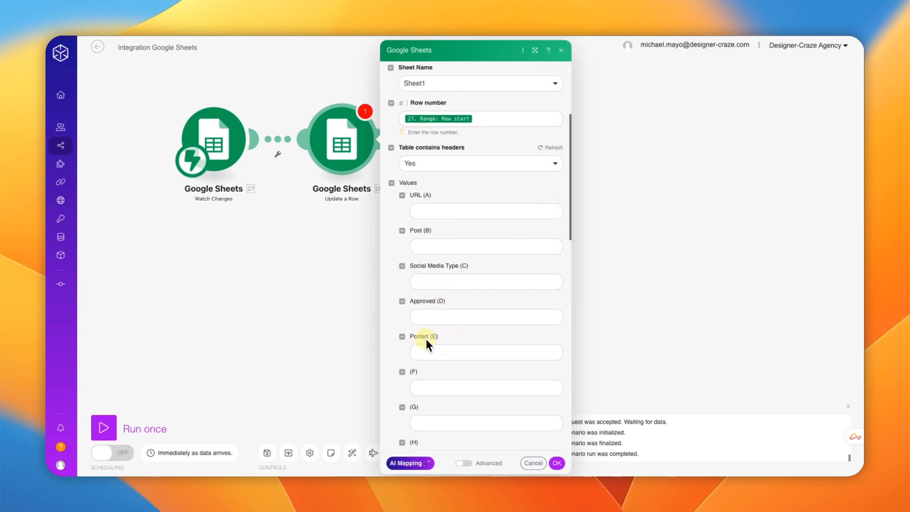
{"action": "left_click", "coordinate": [420, 353]}
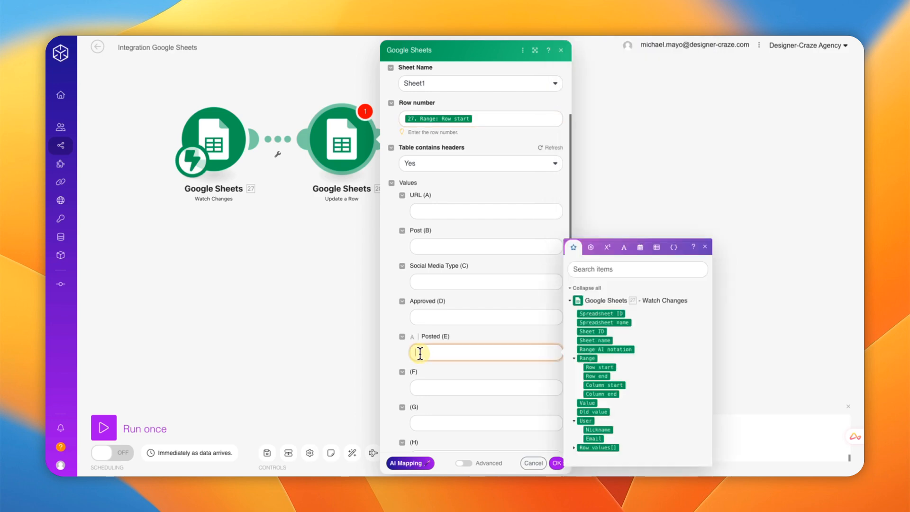
{"action": "type", "text": "Complete"}
{"action": "left_click", "coordinate": [704, 247]}
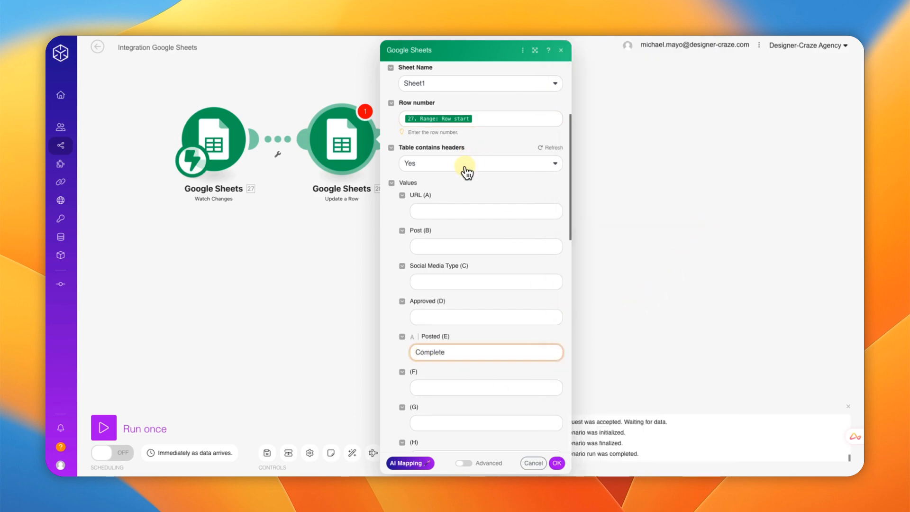
{"action": "scroll", "coordinate": [468, 178], "scroll_direction": "up", "scroll_amount": 1}
{"action": "scroll", "coordinate": [468, 186], "scroll_direction": "down", "scroll_amount": 1}
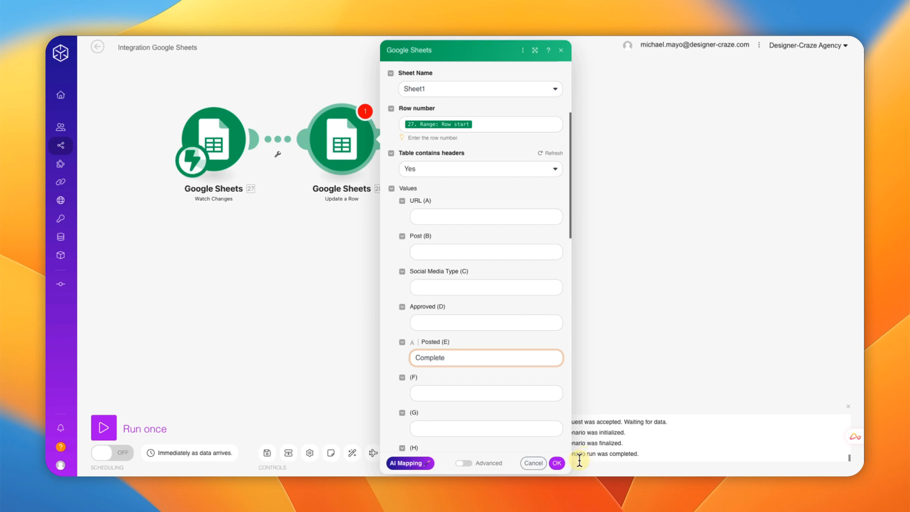
{"action": "left_click", "coordinate": [558, 464]}
Step: Save the scenario and start setting up a filter on the link between the modules
{"action": "left_click_drag", "start_coordinate": [375, 137], "coordinate": [401, 144]}
{"action": "left_click", "coordinate": [267, 453]}
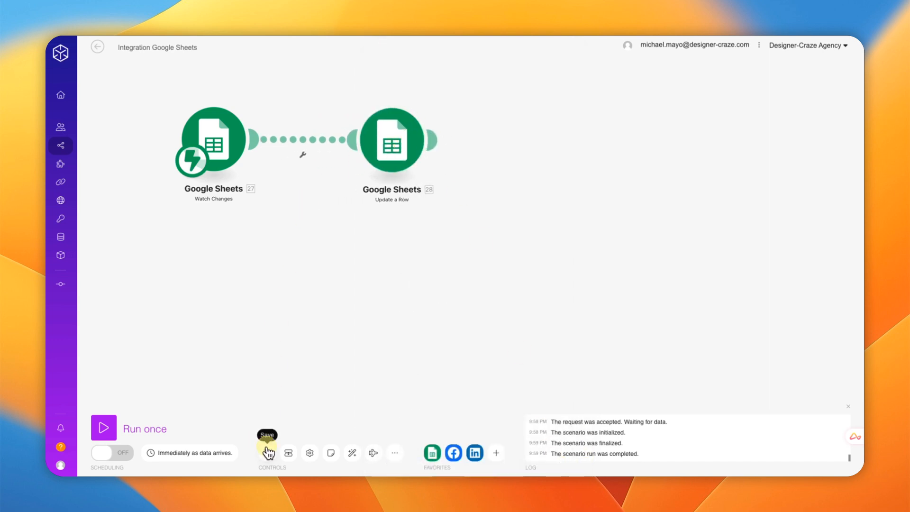
{"action": "left_click_drag", "start_coordinate": [306, 239], "coordinate": [307, 260]}
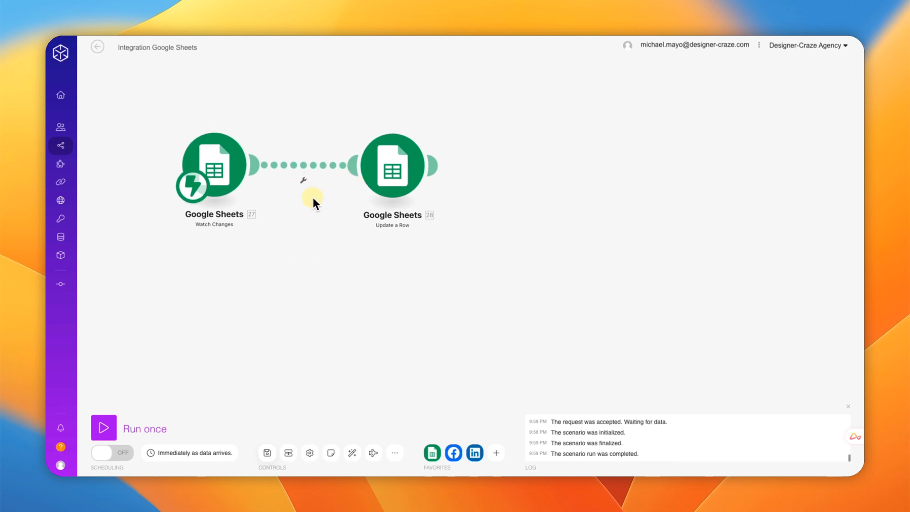
{"action": "scroll", "coordinate": [312, 197], "scroll_direction": "up", "scroll_amount": 3}
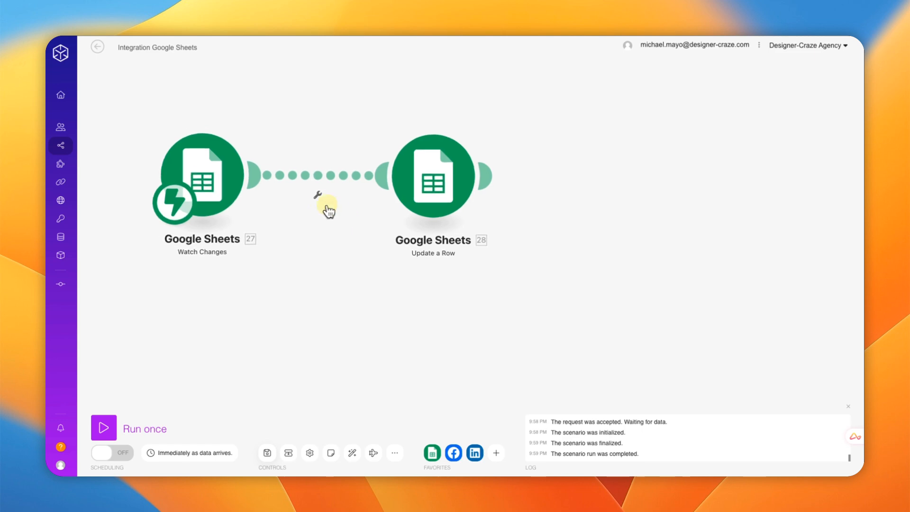
{"action": "left_click", "coordinate": [314, 190]}
{"action": "left_click", "coordinate": [321, 204]}
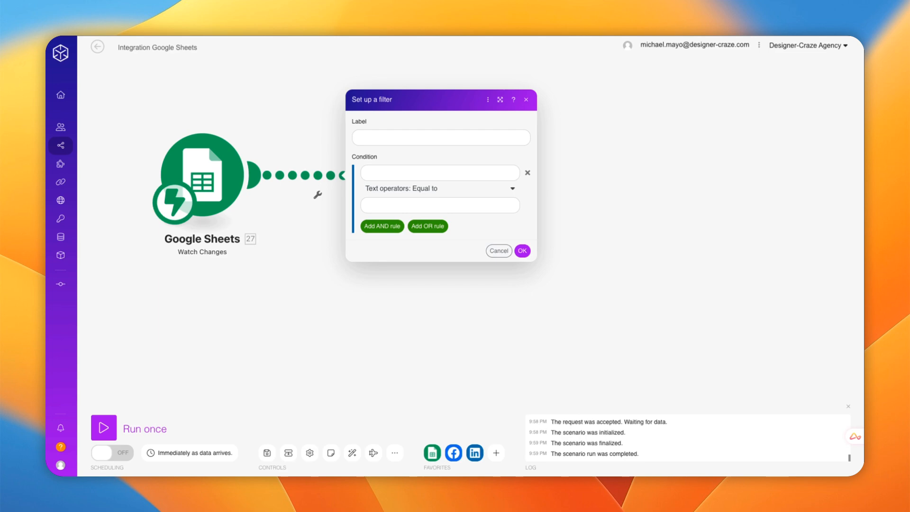
Step: Label the filter 'Facebook' with condition 27. Value Equal to y, then save the scenario
{"action": "left_click", "coordinate": [373, 138]}
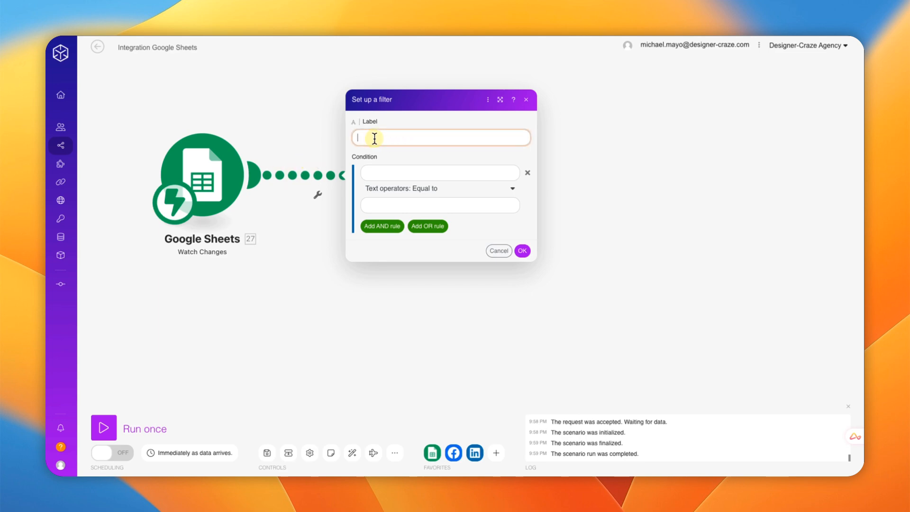
{"action": "type", "text": "Facebook"}
{"action": "left_click", "coordinate": [388, 172]}
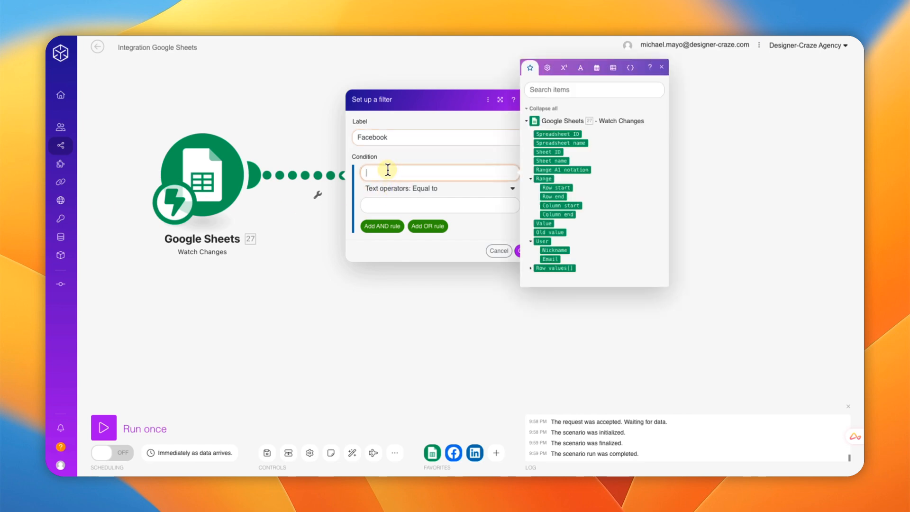
{"action": "left_click", "coordinate": [543, 224]}
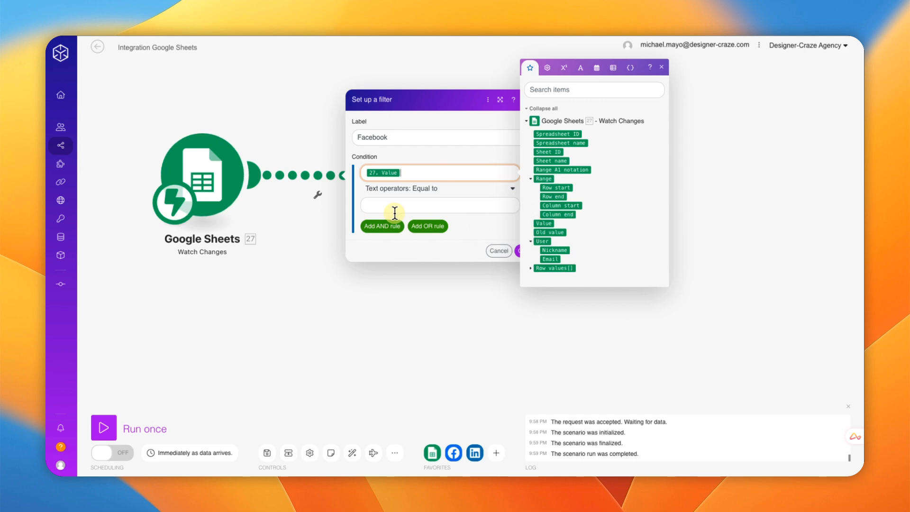
{"action": "left_click", "coordinate": [393, 205]}
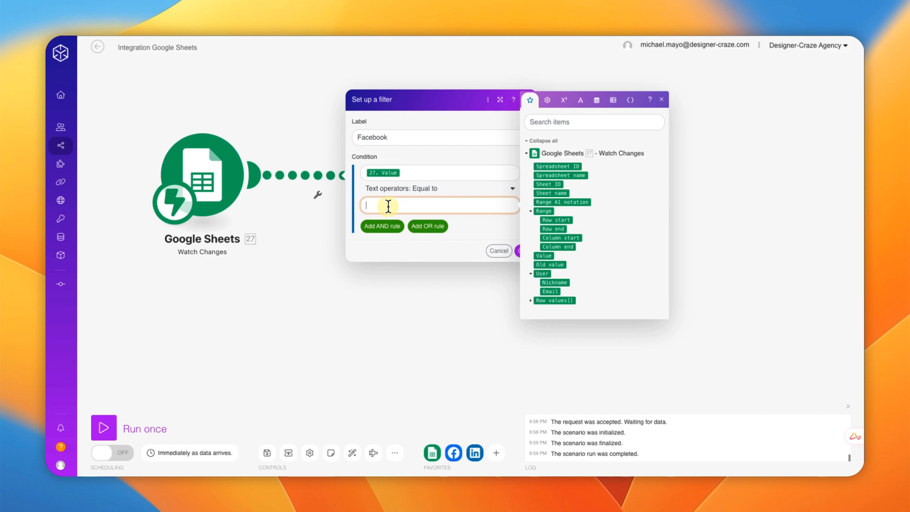
{"action": "type", "text": "y"}
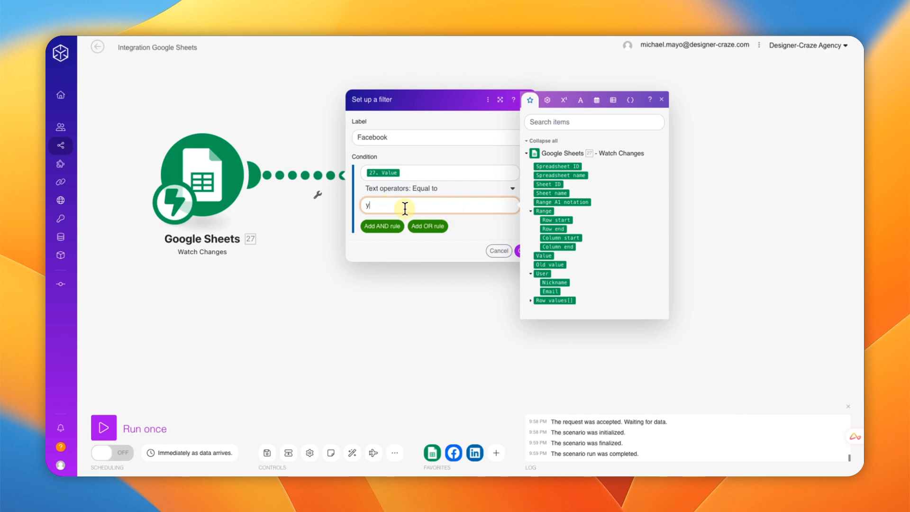
{"action": "left_click", "coordinate": [662, 100]}
{"action": "left_click", "coordinate": [522, 250]}
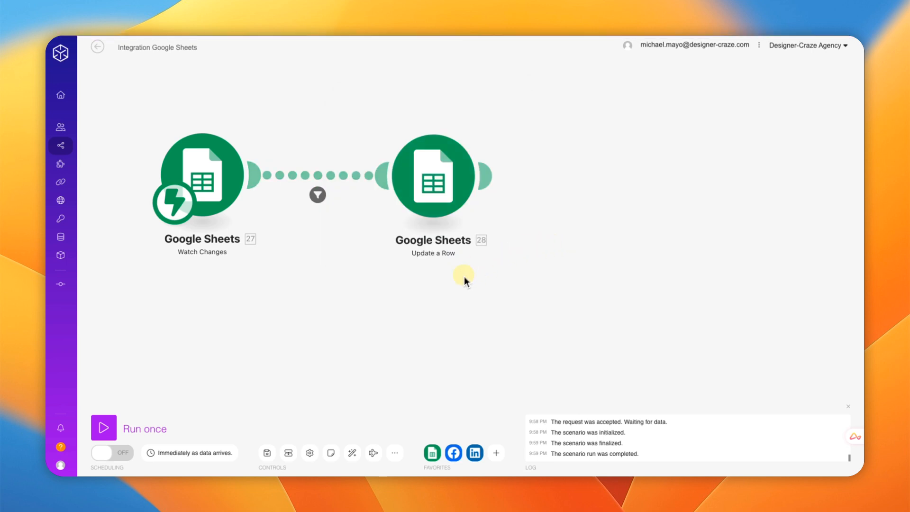
{"action": "left_click", "coordinate": [268, 454]}
{"action": "left_click_drag", "start_coordinate": [454, 167], "coordinate": [481, 171]}
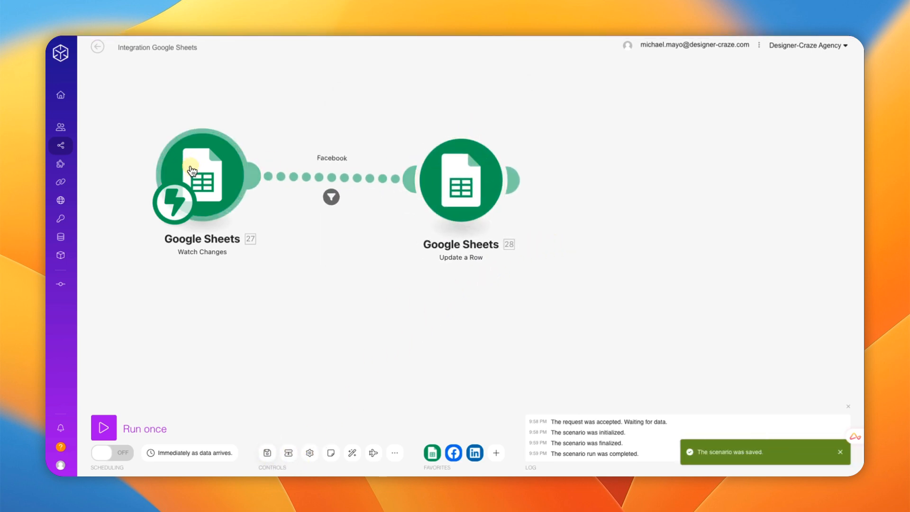
{"action": "left_click_drag", "start_coordinate": [191, 170], "coordinate": [221, 171]}
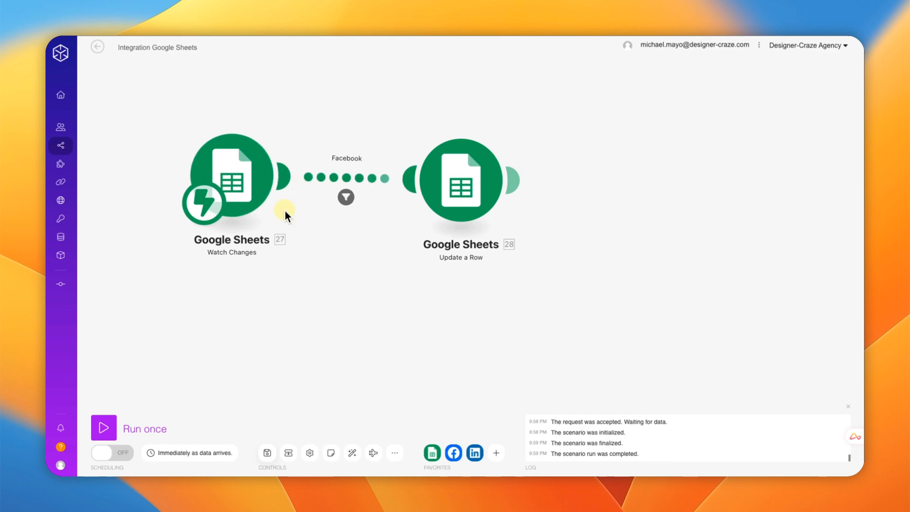
Step: Run the scenario once and enter y in the Approved cell D2 to trigger it
{"action": "left_click", "coordinate": [100, 430]}
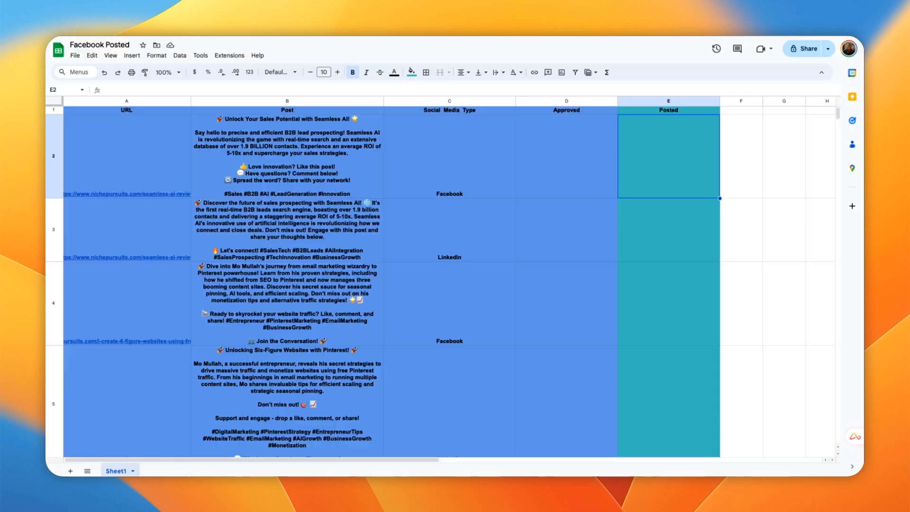
{"action": "left_click", "coordinate": [556, 171]}
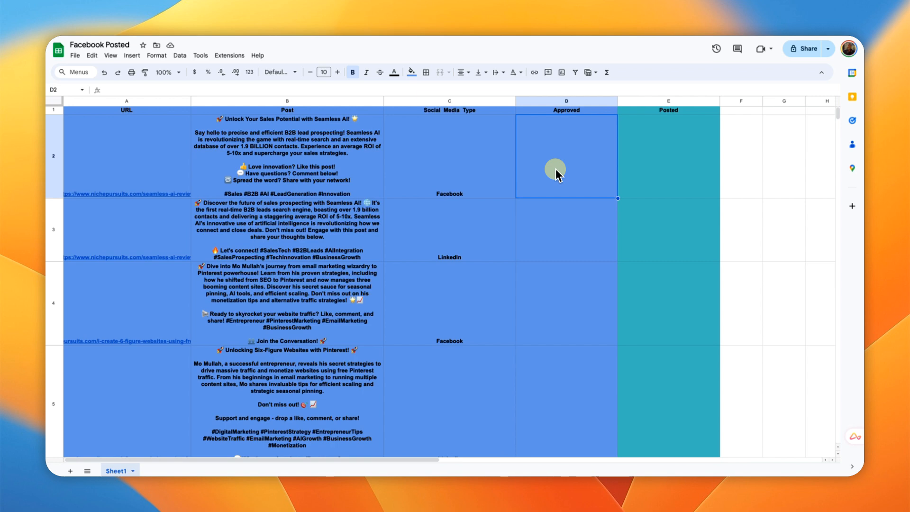
{"action": "type", "text": "y"}
{"action": "key", "text": "Return"}
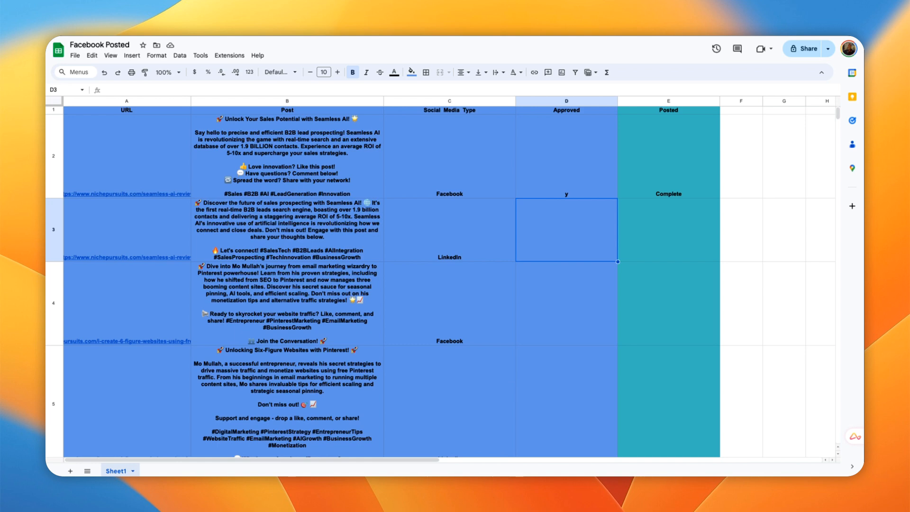
Step: Clear cells D2 and E2 after the run and return to the Make scenario
{"action": "left_click", "coordinate": [572, 152]}
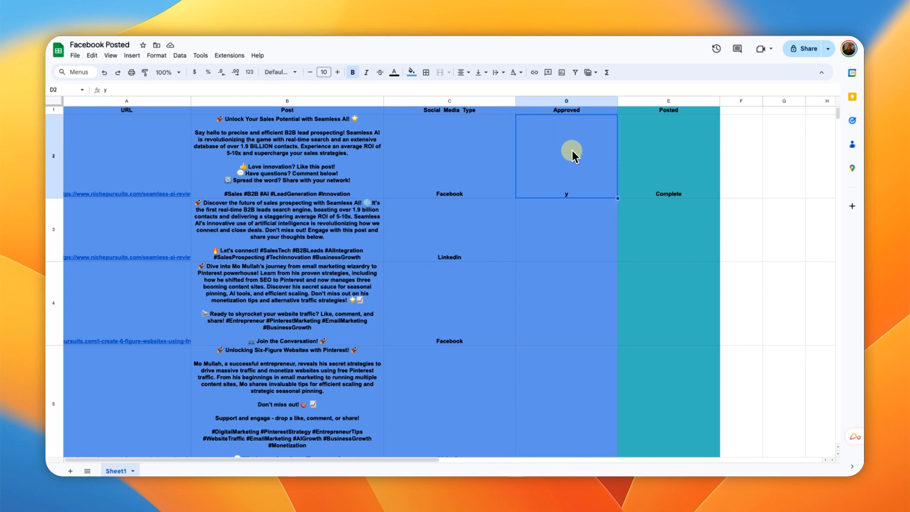
{"action": "key", "text": "Delete"}
{"action": "left_click", "coordinate": [638, 174]}
{"action": "key", "text": "Delete"}
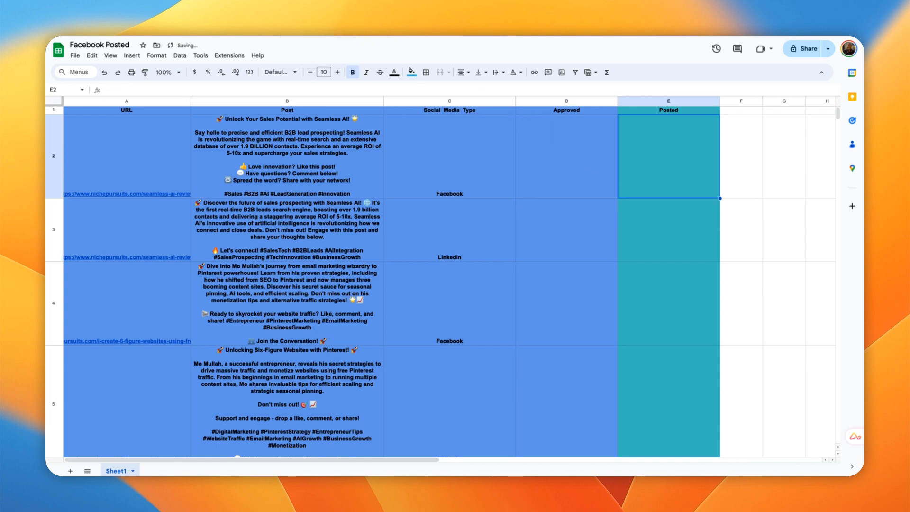
{"action": "key", "text": "ctrl+Tab"}
{"action": "left_click_drag", "start_coordinate": [406, 132], "coordinate": [414, 100]}
Step: Add a Router module after Update a Row
{"action": "left_click", "coordinate": [476, 196]}
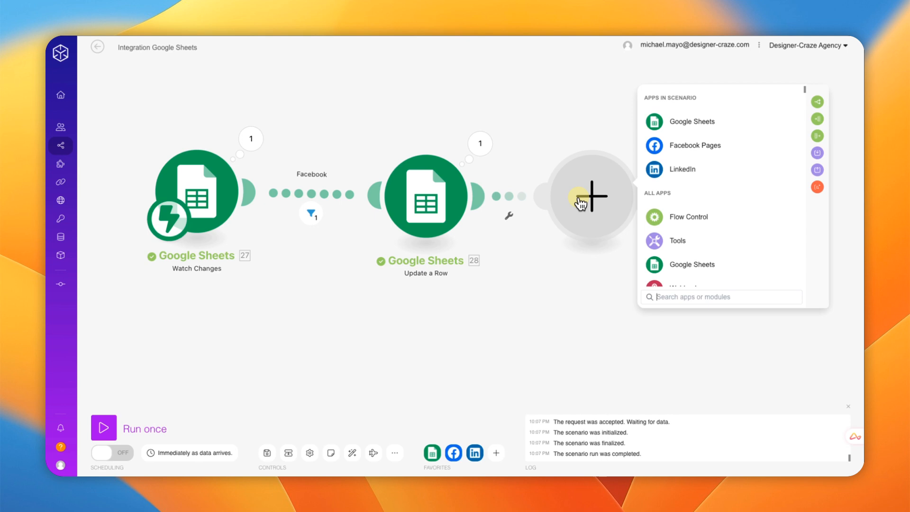
{"action": "left_click", "coordinate": [669, 295]}
{"action": "type", "text": "ro"}
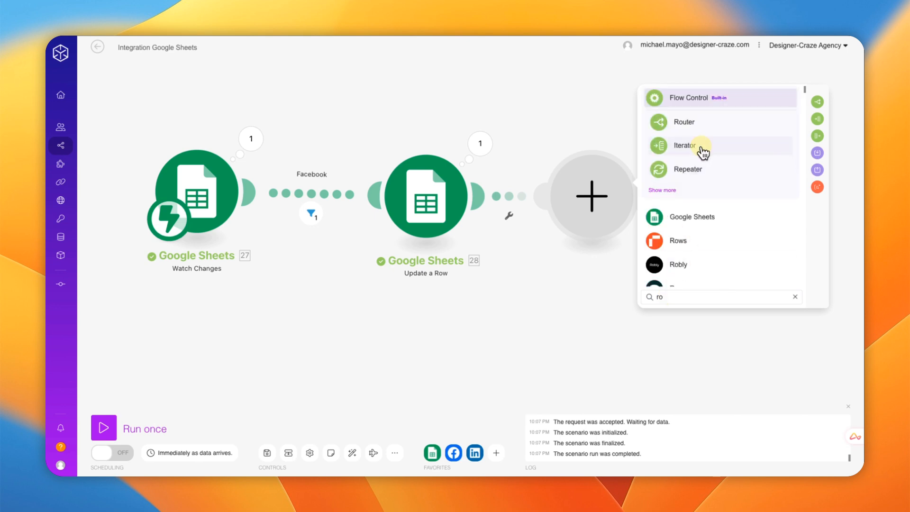
{"action": "left_click", "coordinate": [691, 125]}
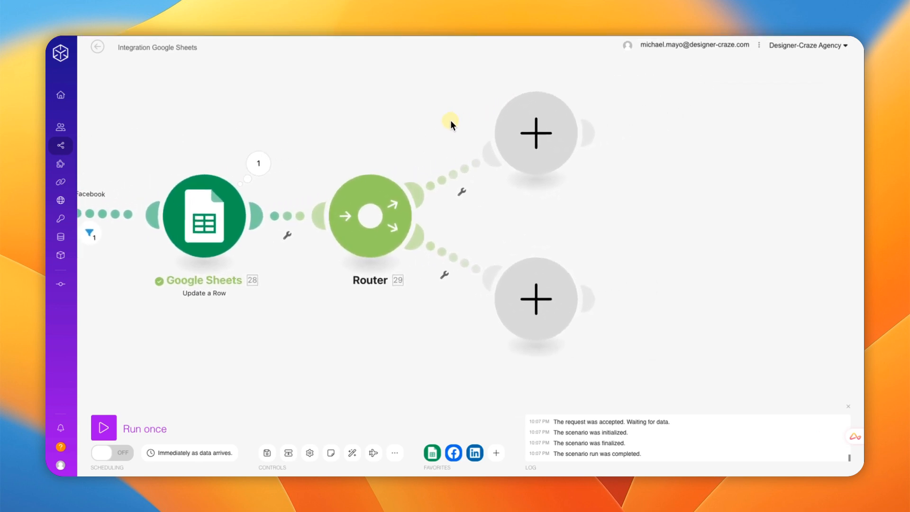
Step: Put a Facebook Pages Create a Post module on the upper branch, posting to Entrepreneur Freedoms (Phoenix)
{"action": "left_click", "coordinate": [509, 142]}
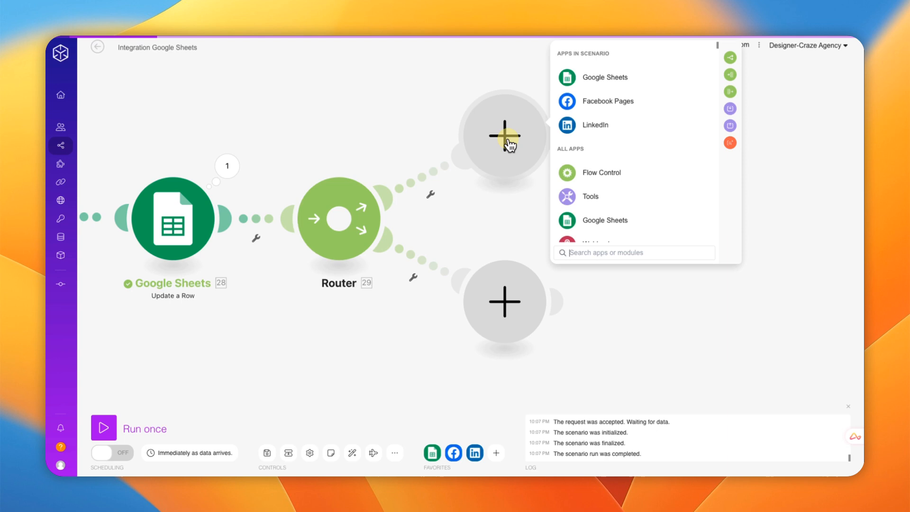
{"action": "left_click", "coordinate": [611, 109]}
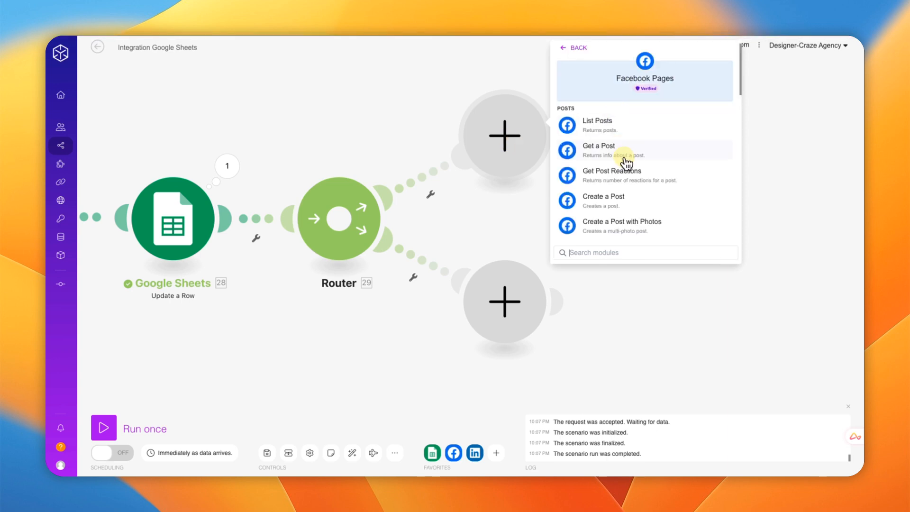
{"action": "left_click", "coordinate": [619, 205]}
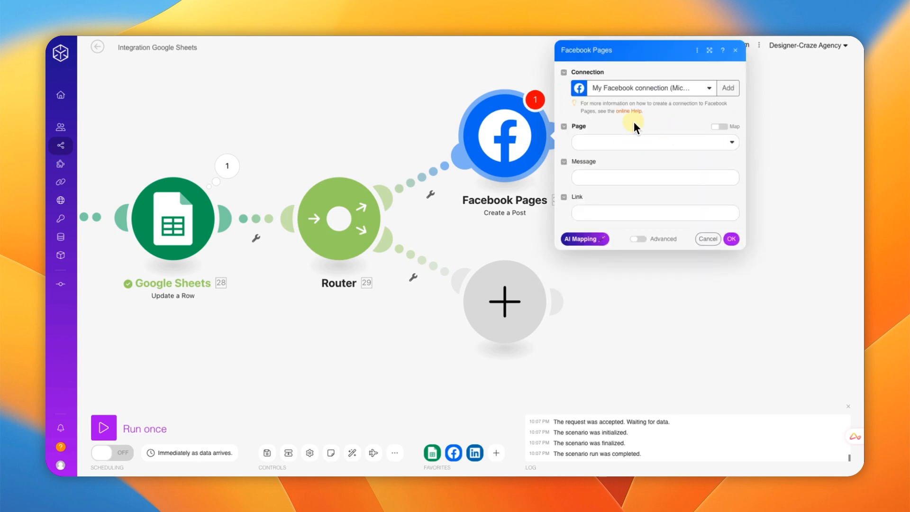
{"action": "left_click", "coordinate": [613, 150]}
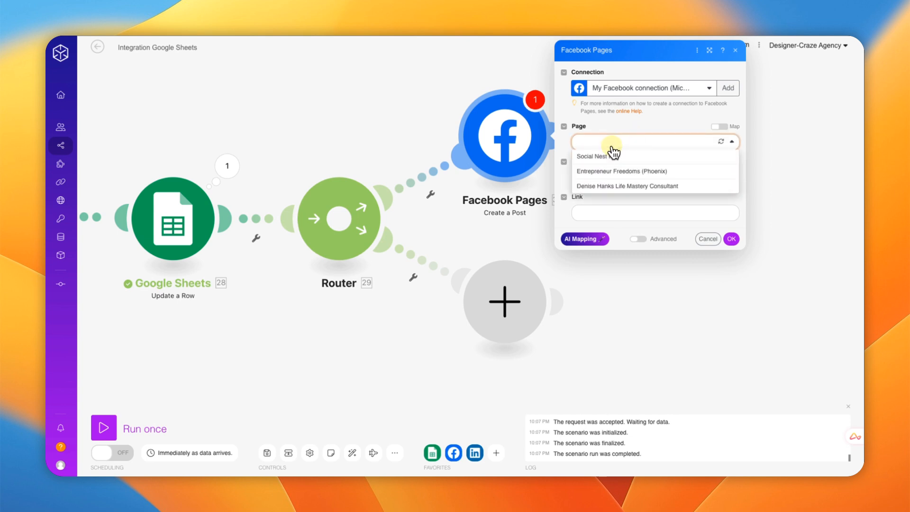
{"action": "left_click", "coordinate": [599, 172]}
{"action": "left_click", "coordinate": [758, 157]}
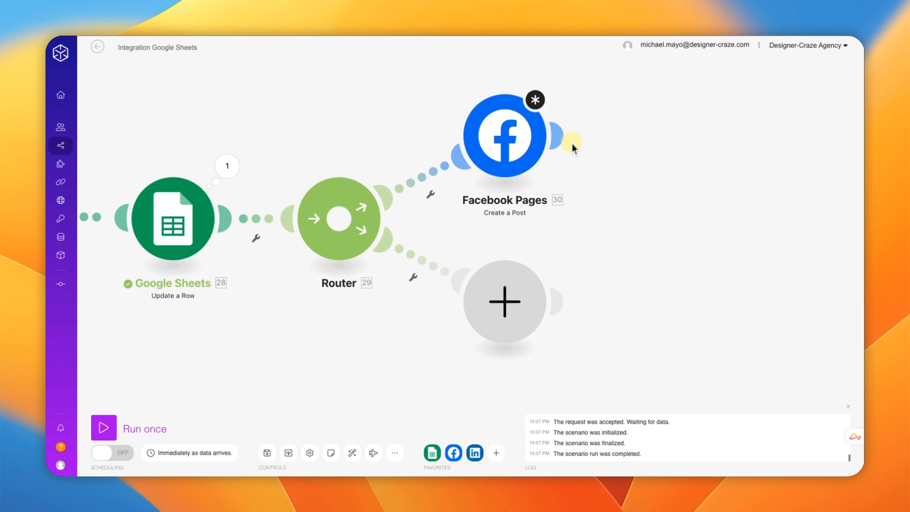
{"action": "left_click", "coordinate": [532, 147]}
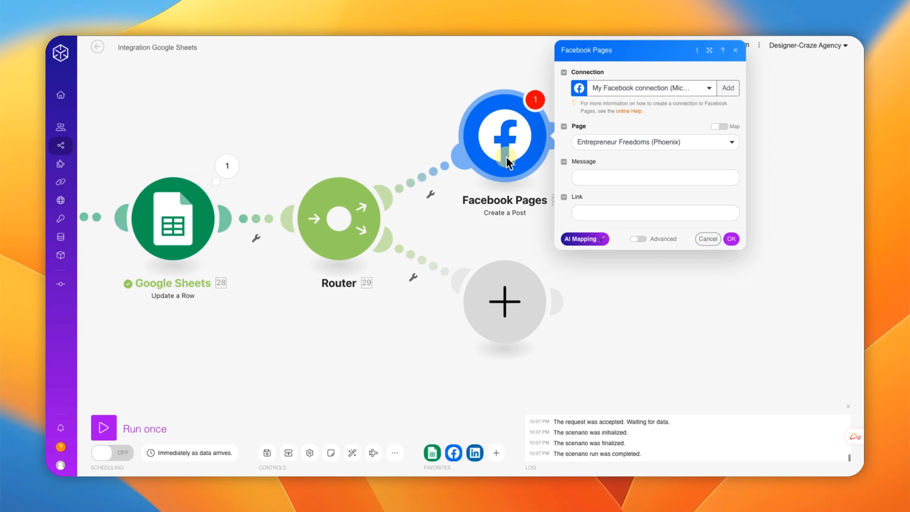
Step: Map the Row values column B item into the post's Message field and confirm the module
{"action": "left_click", "coordinate": [601, 173]}
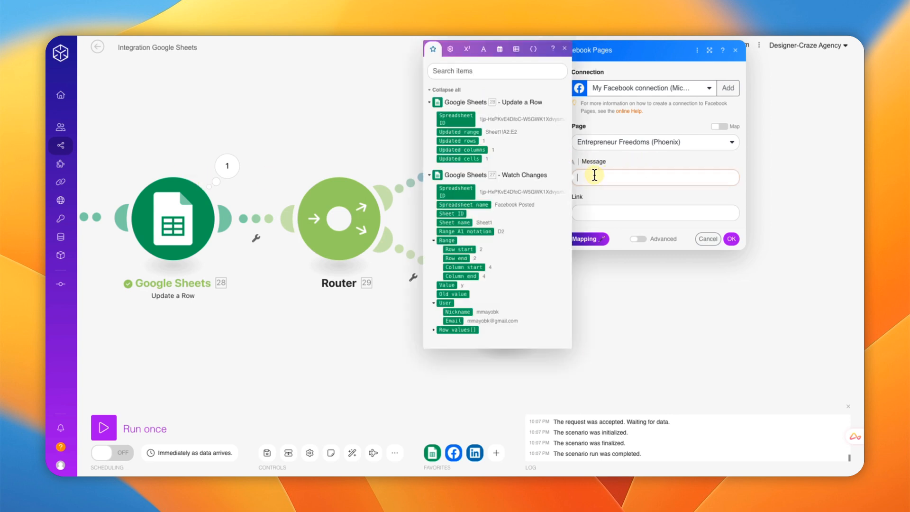
{"action": "left_click", "coordinate": [433, 330]}
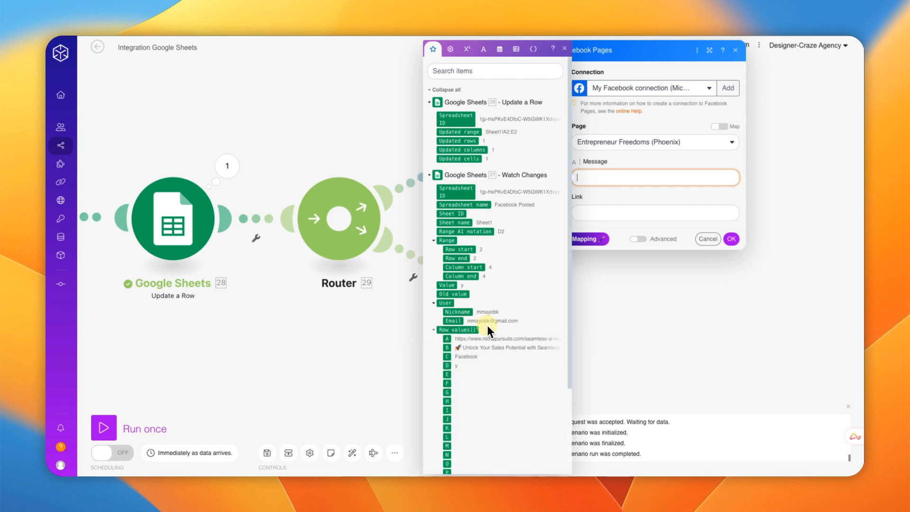
{"action": "scroll", "coordinate": [499, 321], "scroll_direction": "down", "scroll_amount": 1}
{"action": "mouse_move", "coordinate": [447, 328]}
{"action": "left_mouse_down"}
{"action": "mouse_move", "coordinate": [413, 327]}
{"action": "mouse_move", "coordinate": [456, 329]}
{"action": "left_mouse_up"}
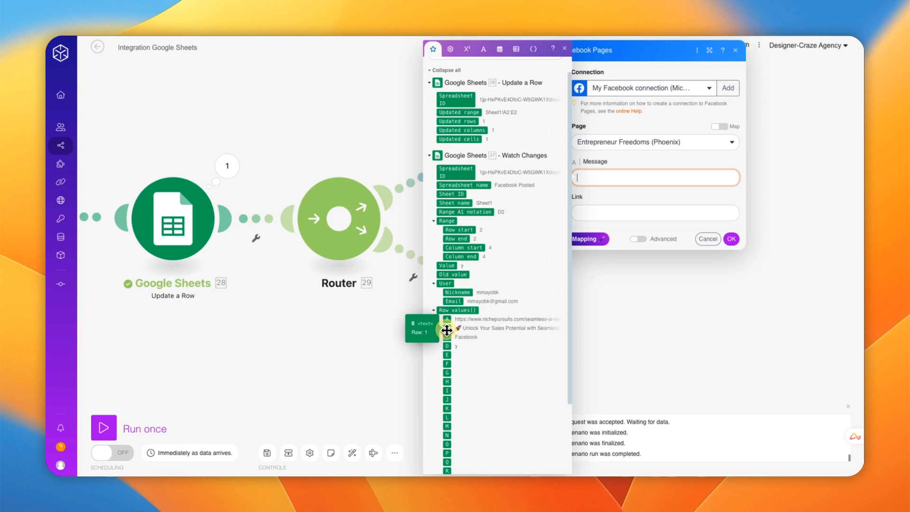
{"action": "left_click", "coordinate": [447, 331]}
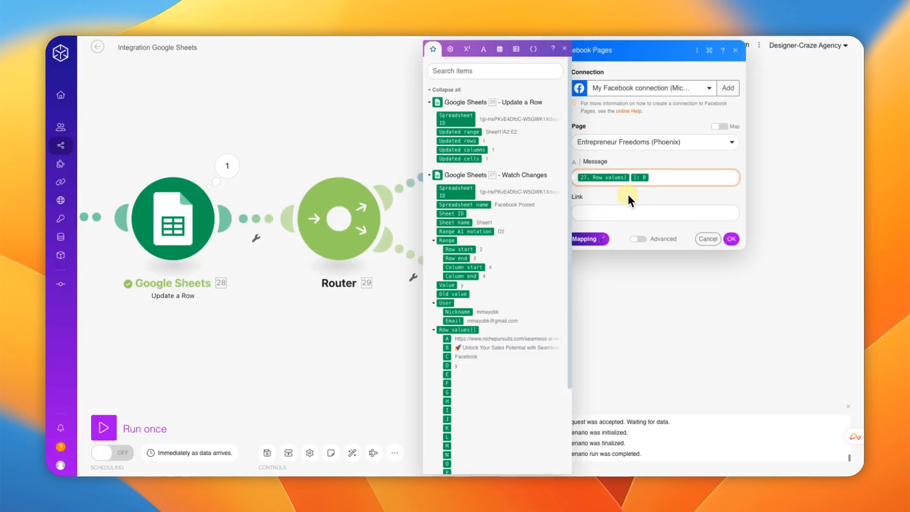
{"action": "left_click", "coordinate": [731, 238]}
{"action": "left_click_drag", "start_coordinate": [622, 260], "coordinate": [642, 201]}
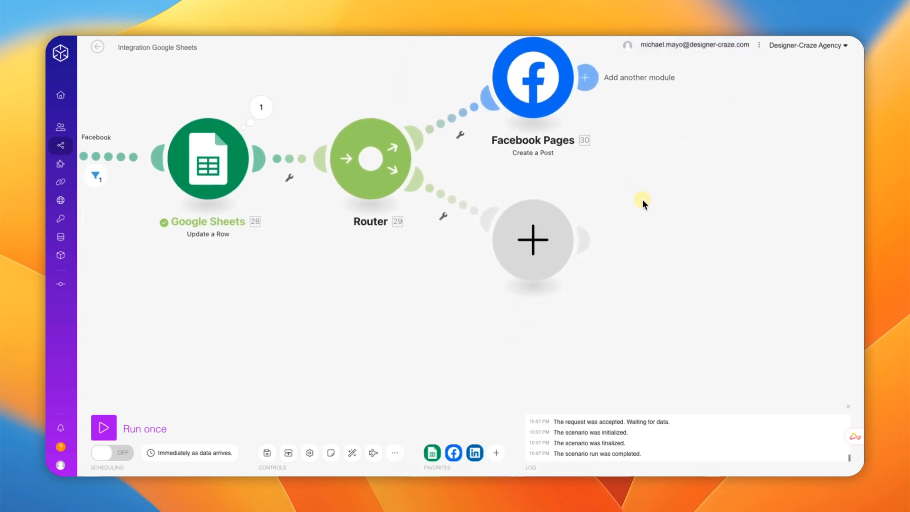
Step: Add a LinkedIn Create a User Text Post module to the Router's lower branch with a new connection
{"action": "left_click", "coordinate": [532, 251]}
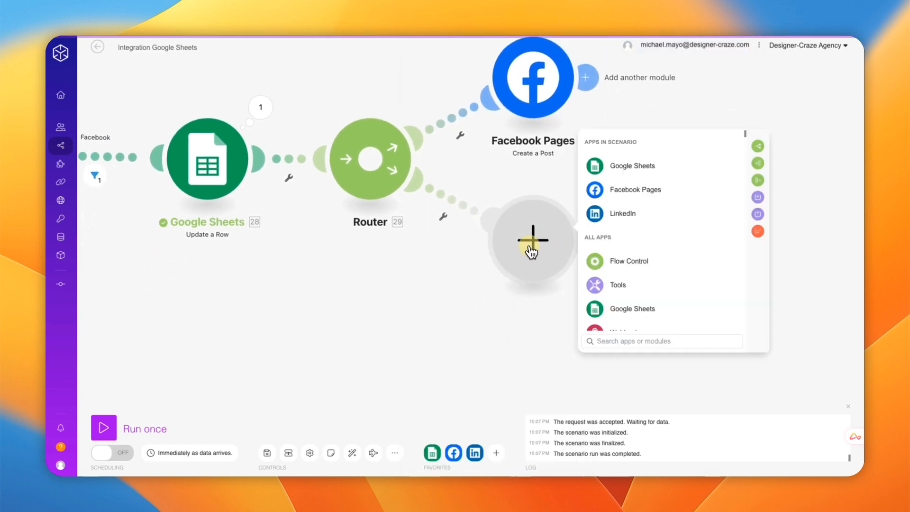
{"action": "left_click", "coordinate": [632, 221]}
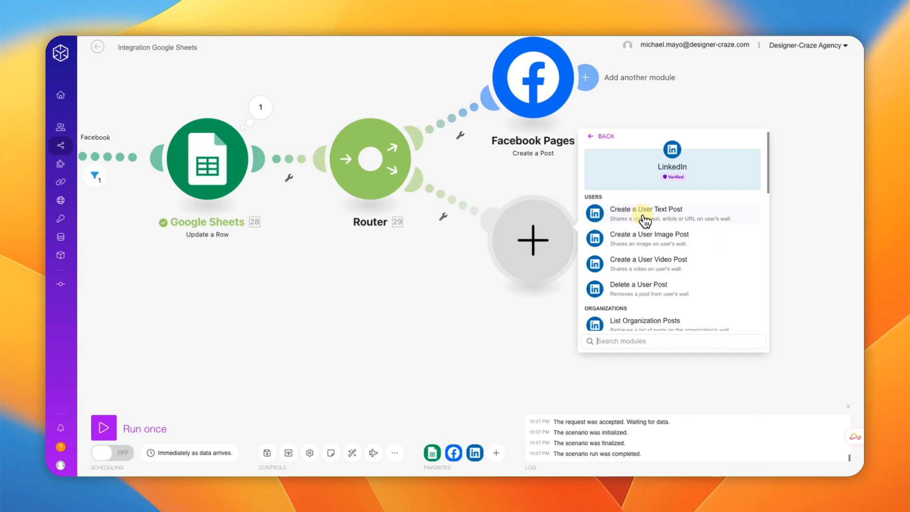
{"action": "left_click", "coordinate": [646, 218]}
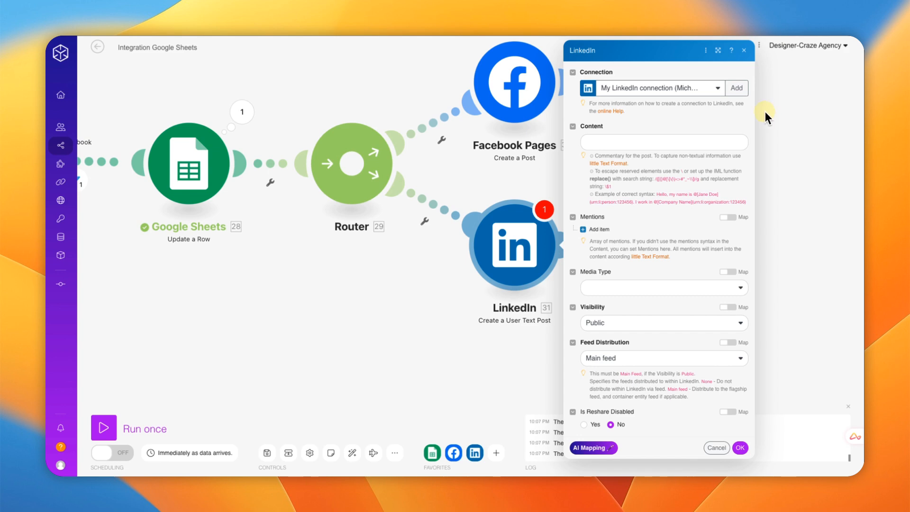
{"action": "left_click", "coordinate": [738, 91]}
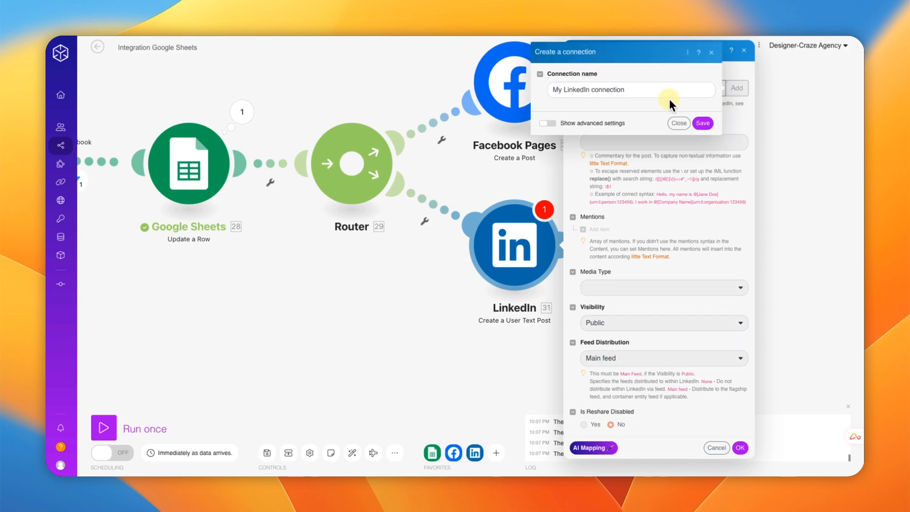
{"action": "left_click", "coordinate": [699, 124]}
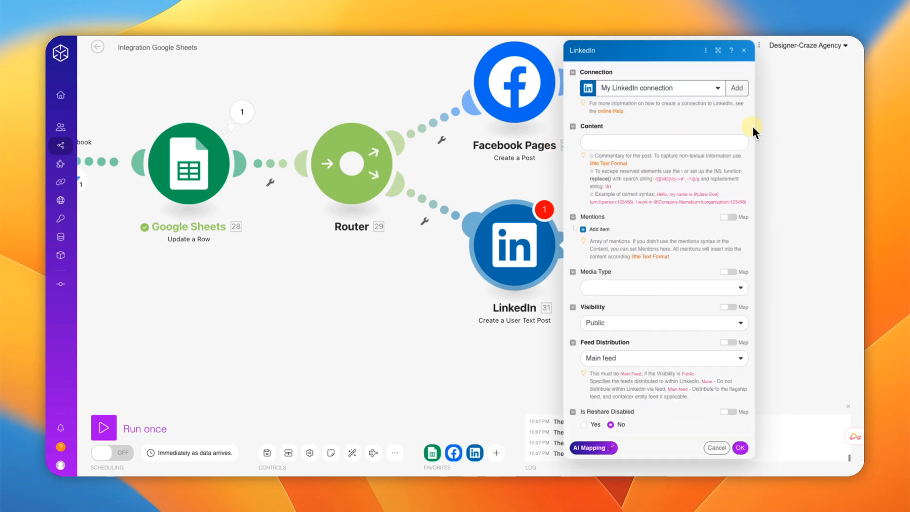
Step: Map sheet column B into the LinkedIn post Content, save it, and drag the module down-right
{"action": "left_click_drag", "start_coordinate": [785, 129], "coordinate": [784, 121]}
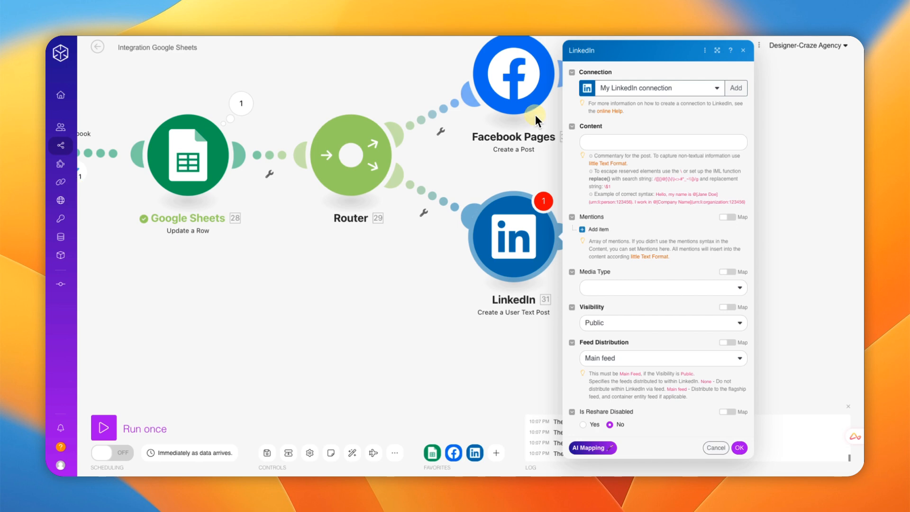
{"action": "left_click", "coordinate": [598, 142]}
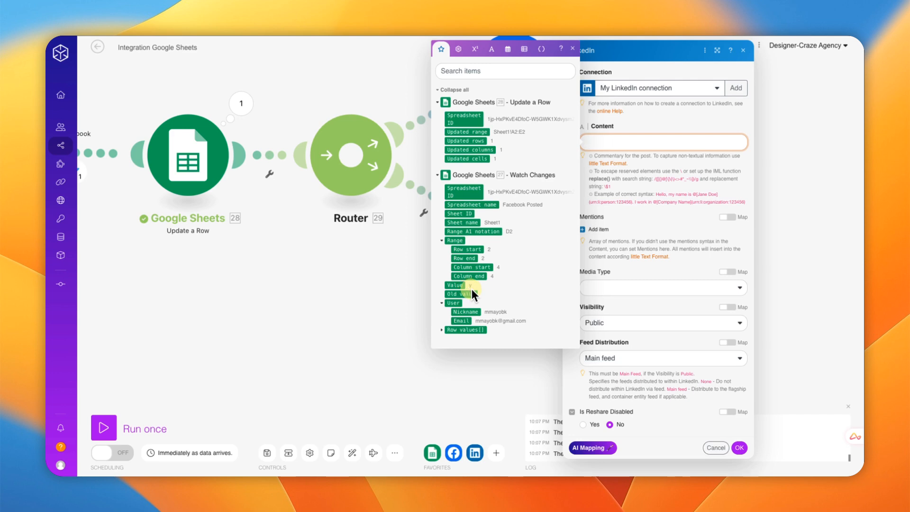
{"action": "left_click", "coordinate": [449, 329]}
{"action": "scroll", "coordinate": [494, 307], "scroll_direction": "down", "scroll_amount": 1}
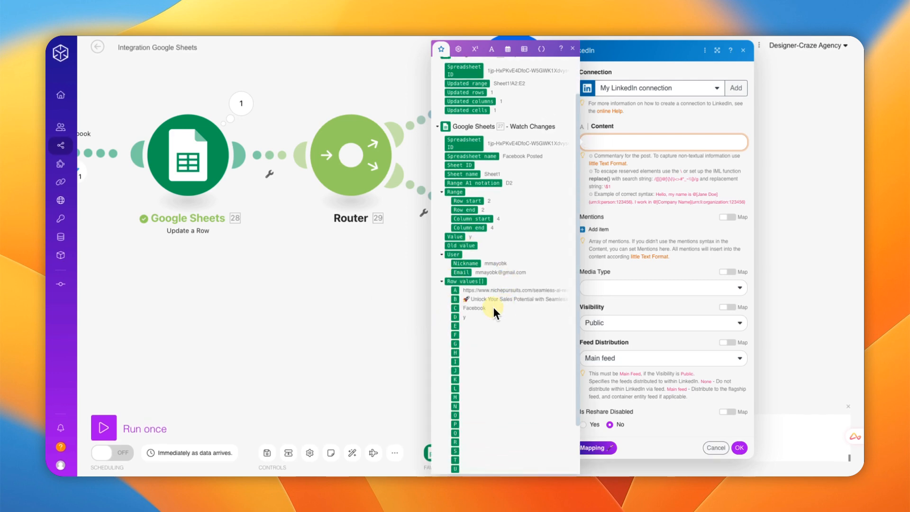
{"action": "left_click", "coordinate": [453, 300]}
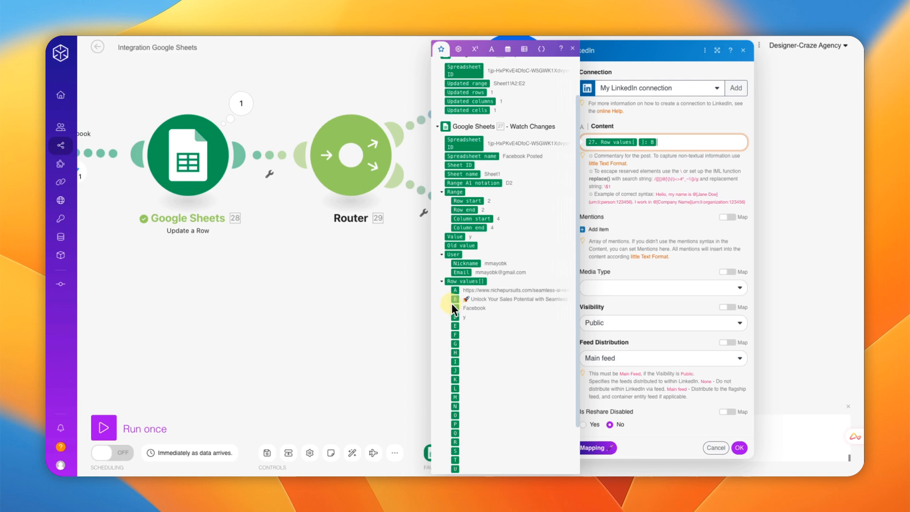
{"action": "left_click", "coordinate": [739, 448]}
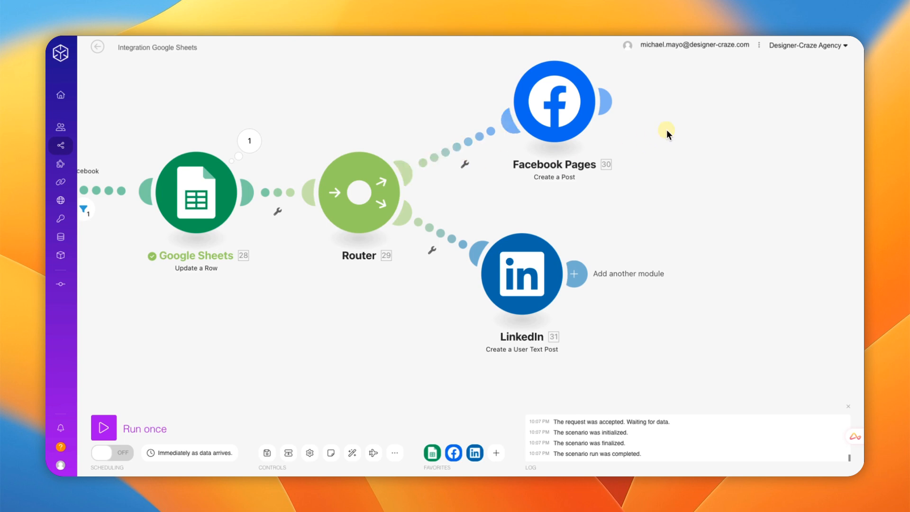
{"action": "left_click_drag", "start_coordinate": [662, 132], "coordinate": [656, 149]}
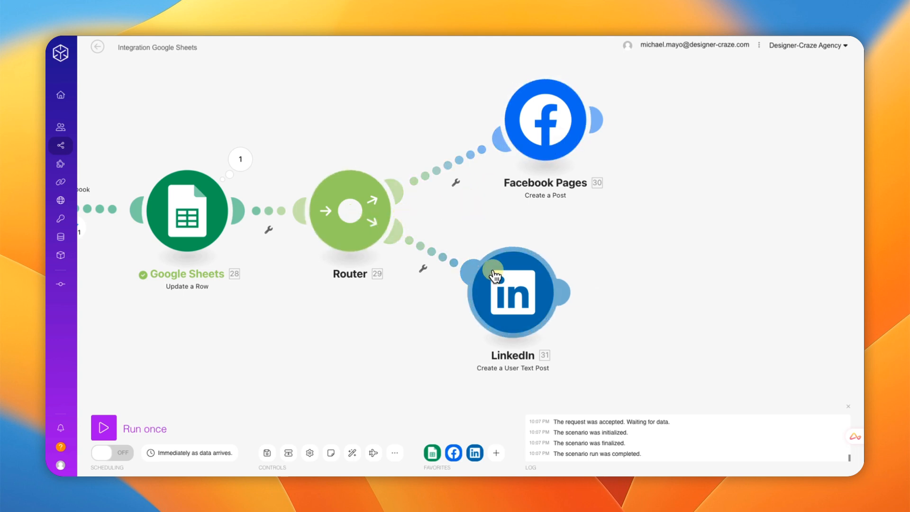
{"action": "left_click_drag", "start_coordinate": [515, 289], "coordinate": [542, 308]}
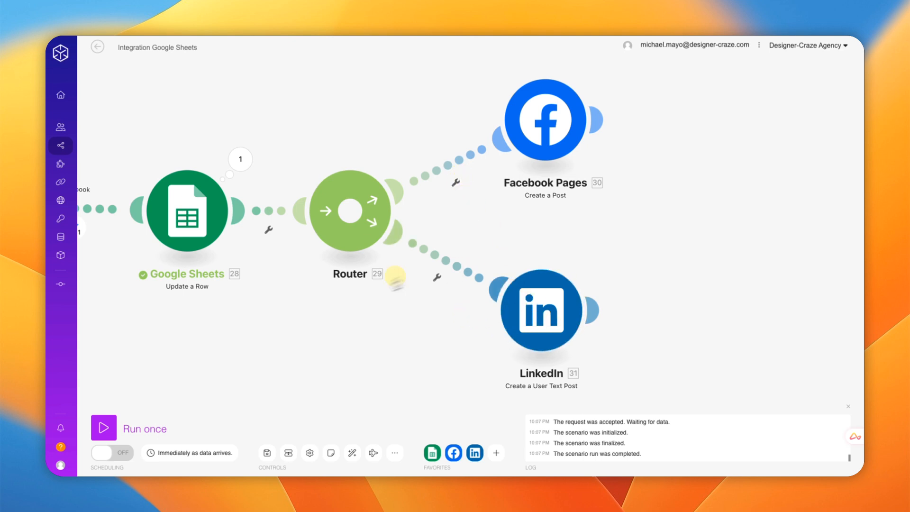
Step: Start a filter on the Facebook Pages route and label it Facebook
{"action": "left_click", "coordinate": [456, 182]}
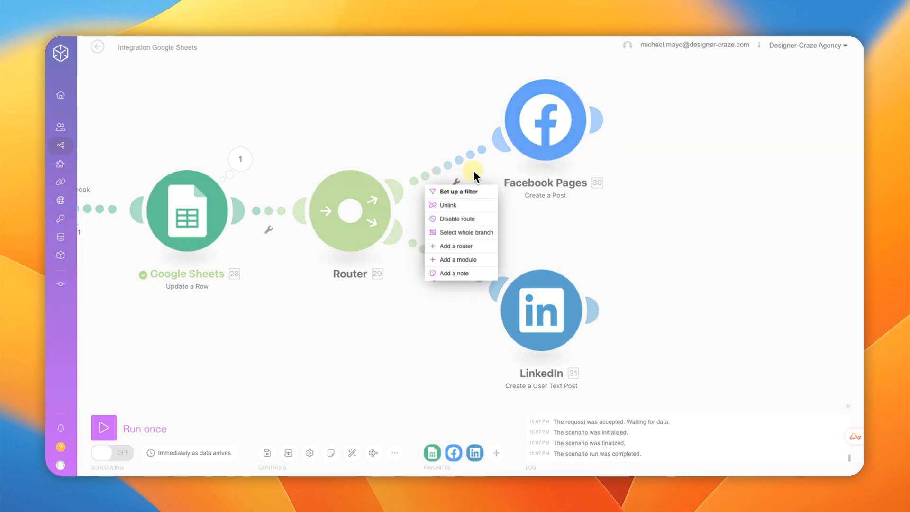
{"action": "left_click", "coordinate": [457, 182]}
{"action": "left_click", "coordinate": [457, 182]}
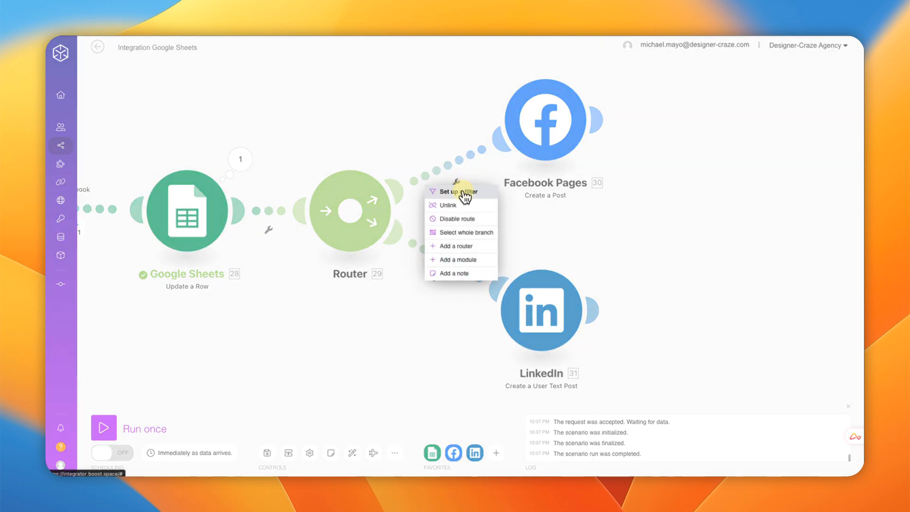
{"action": "left_click", "coordinate": [463, 192]}
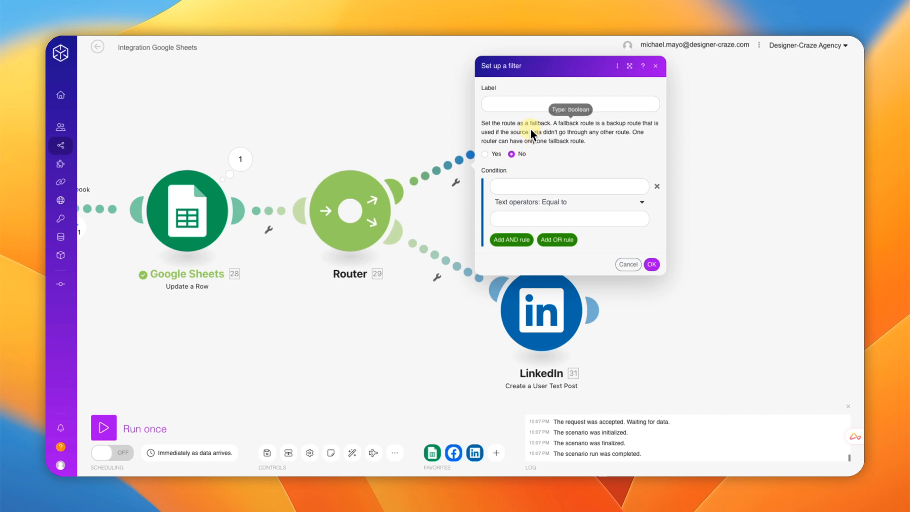
{"action": "left_click", "coordinate": [505, 105]}
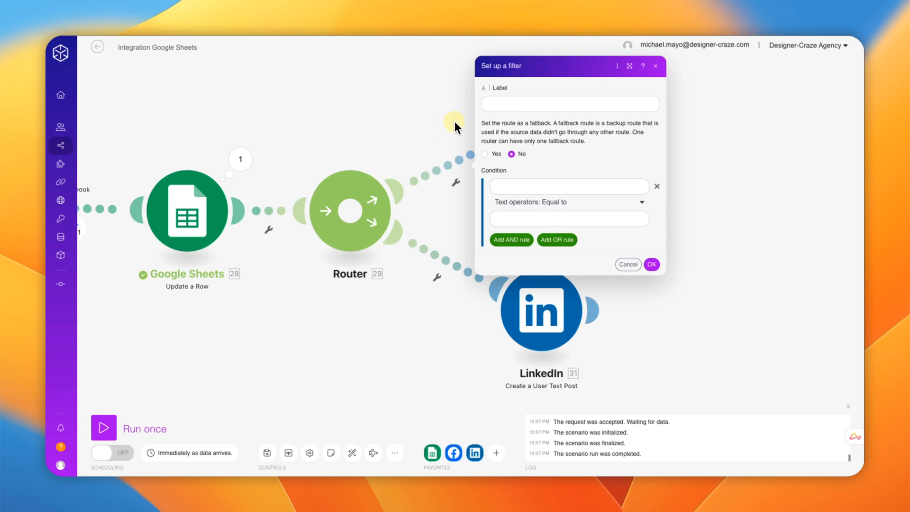
{"action": "left_click", "coordinate": [504, 106]}
{"action": "type", "text": "Facebook"}
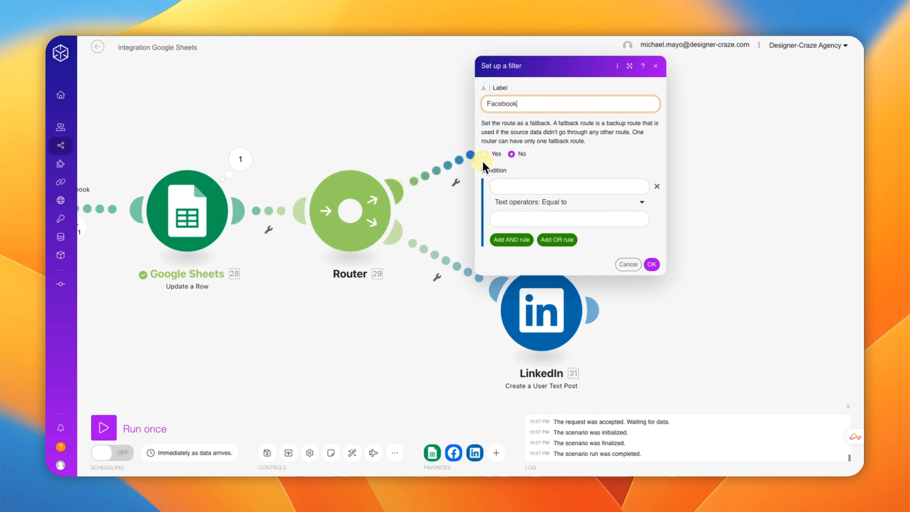
Step: Add the condition row column C equal to Facebook and save the filter
{"action": "left_click", "coordinate": [512, 187]}
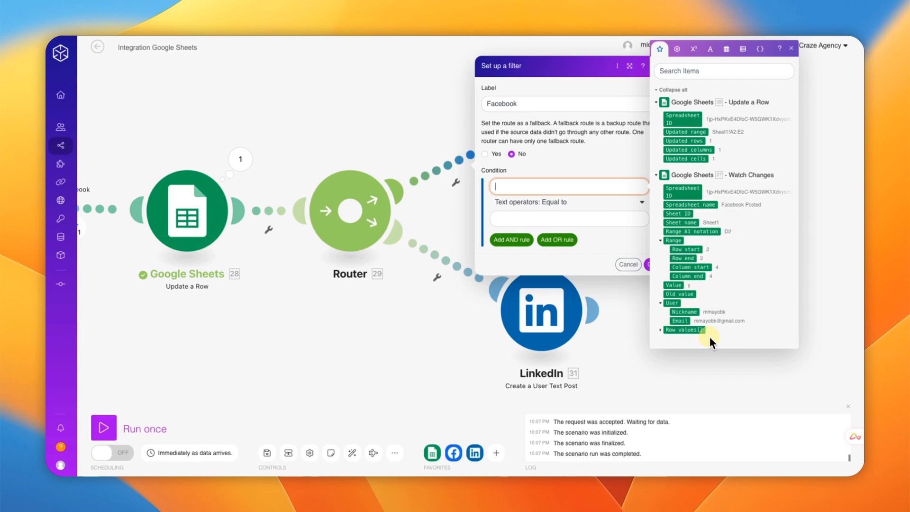
{"action": "left_click_drag", "start_coordinate": [417, 310], "coordinate": [337, 314]}
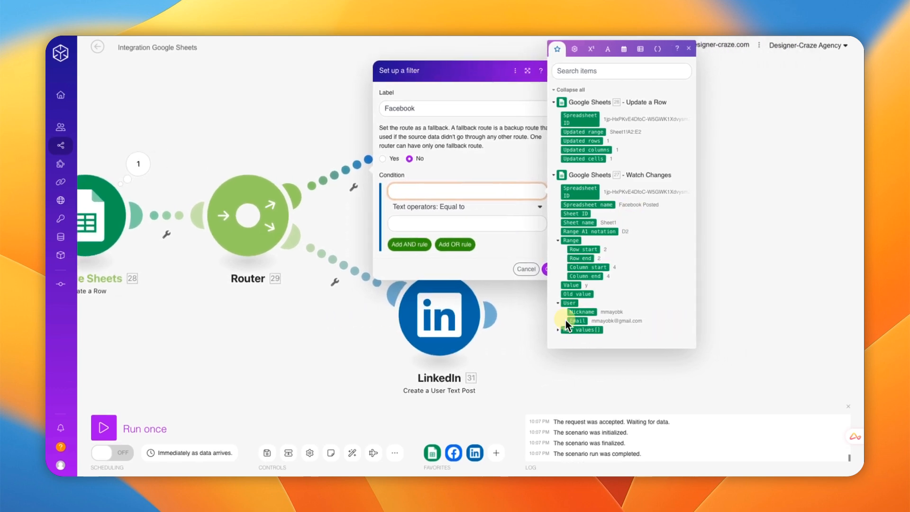
{"action": "left_click", "coordinate": [559, 332]}
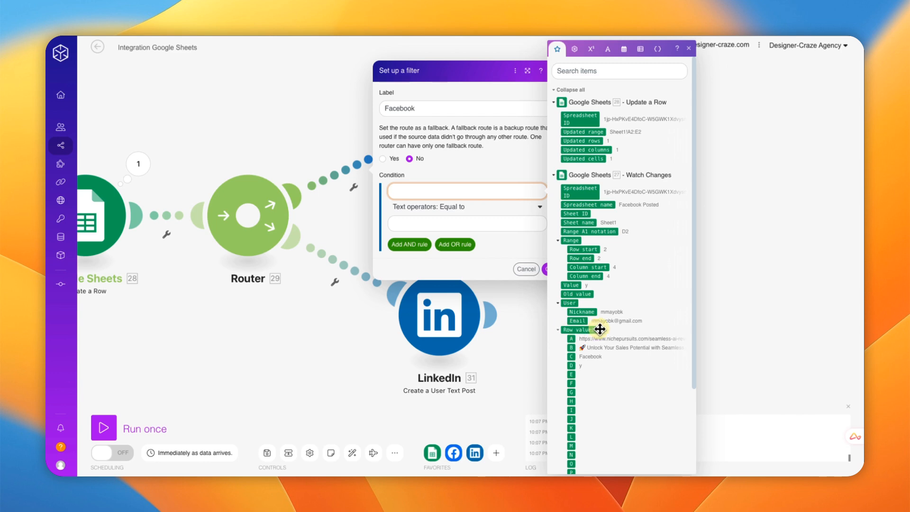
{"action": "scroll", "coordinate": [590, 332], "scroll_direction": "down", "scroll_amount": 1}
{"action": "left_click", "coordinate": [572, 343]}
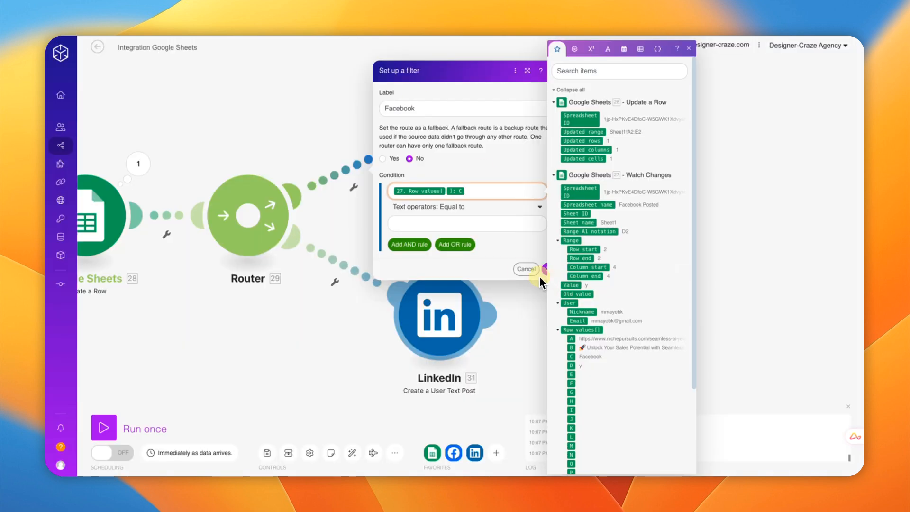
{"action": "left_click", "coordinate": [441, 225]}
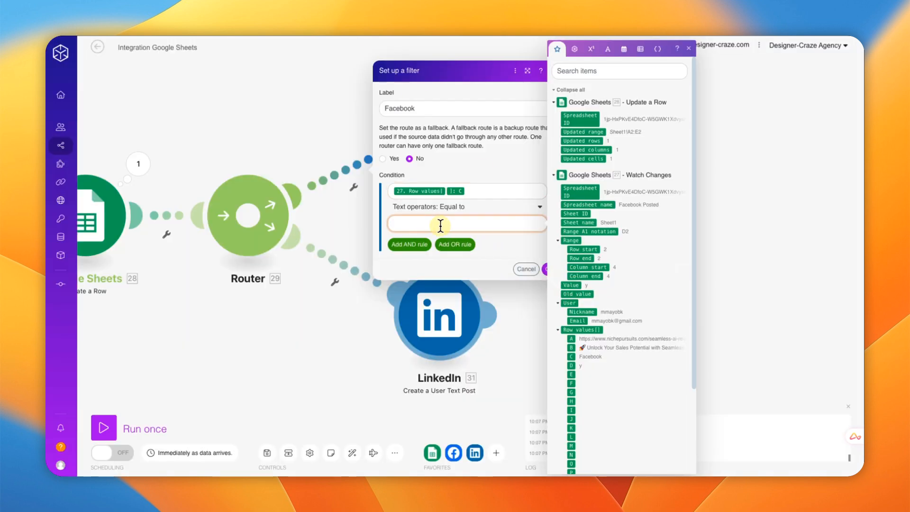
{"action": "type", "text": "Facebook"}
{"action": "left_click", "coordinate": [689, 49]}
{"action": "left_click", "coordinate": [550, 270]}
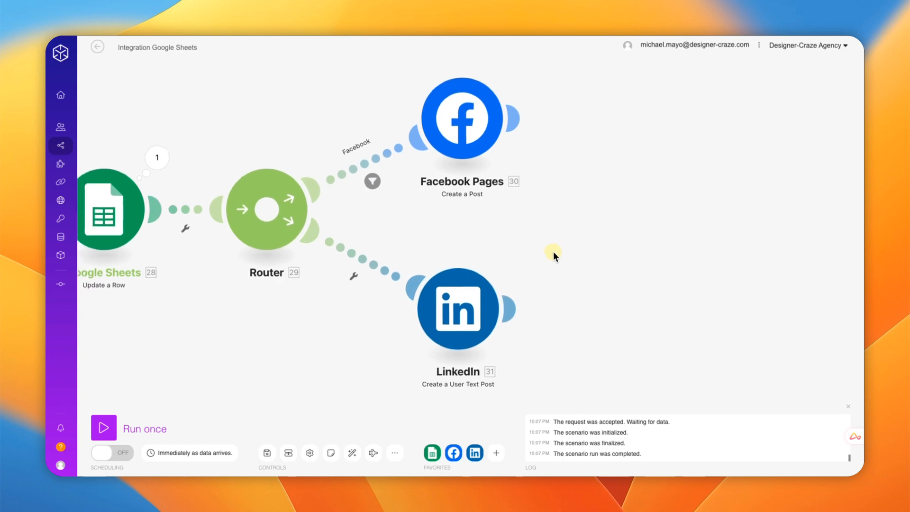
Step: Start a filter on the LinkedIn route and label it LinkedIn
{"action": "left_click", "coordinate": [391, 274]}
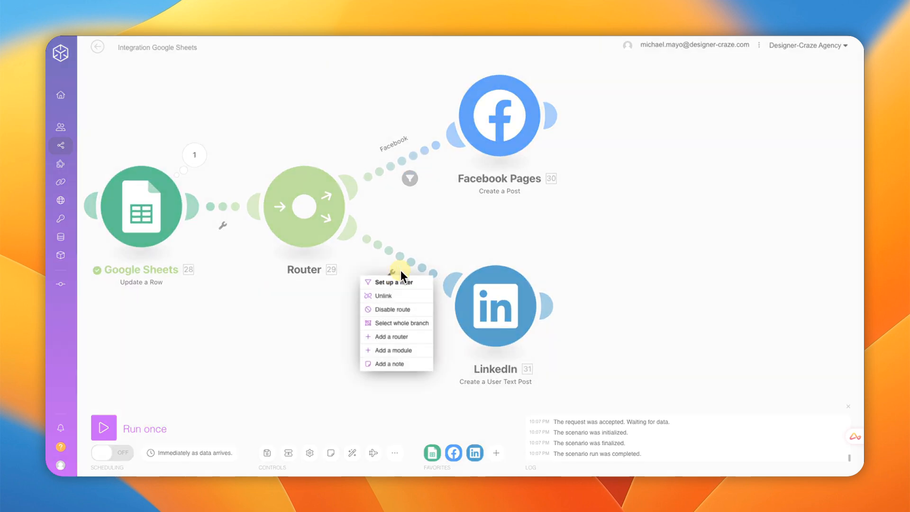
{"action": "left_click", "coordinate": [400, 282]}
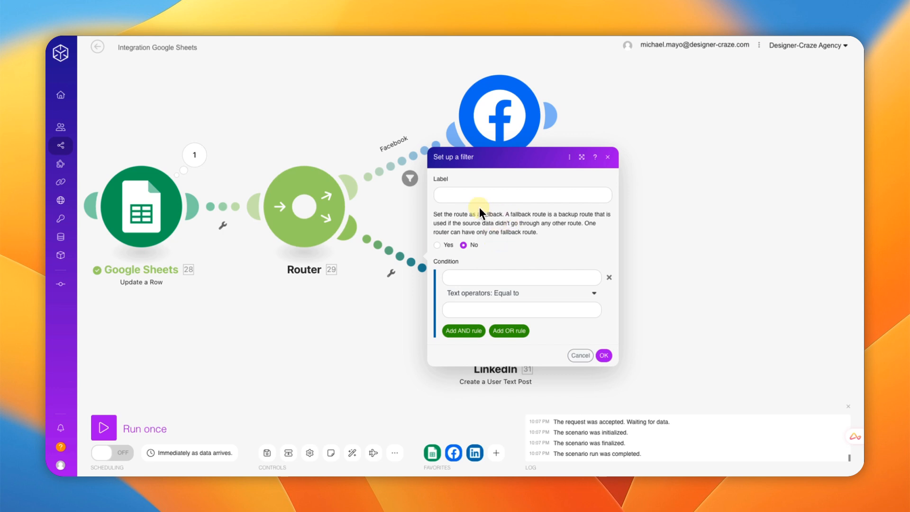
{"action": "left_click", "coordinate": [464, 197]}
{"action": "type", "text": "LinkedIn"}
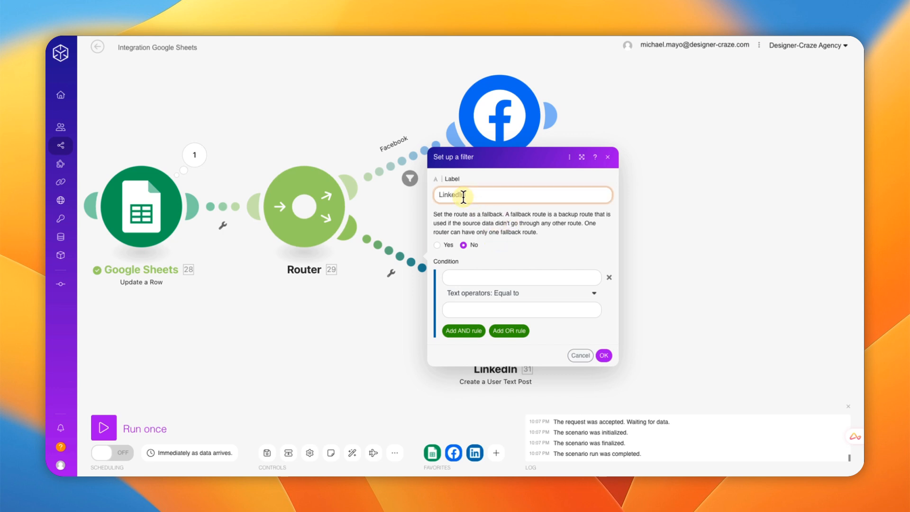
Step: Add the condition row column C equal to LinkedIn and save the filter
{"action": "left_click", "coordinate": [478, 278]}
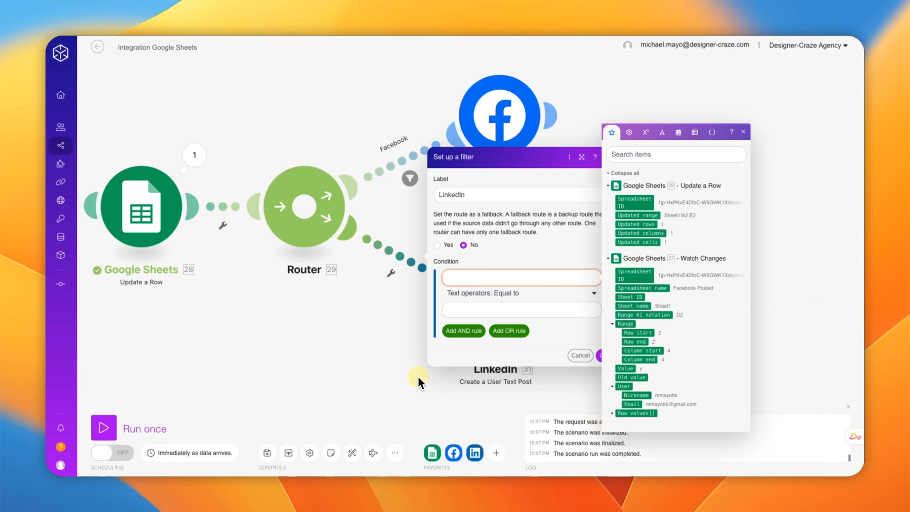
{"action": "left_click_drag", "start_coordinate": [393, 373], "coordinate": [316, 352]}
{"action": "left_click", "coordinate": [534, 392]}
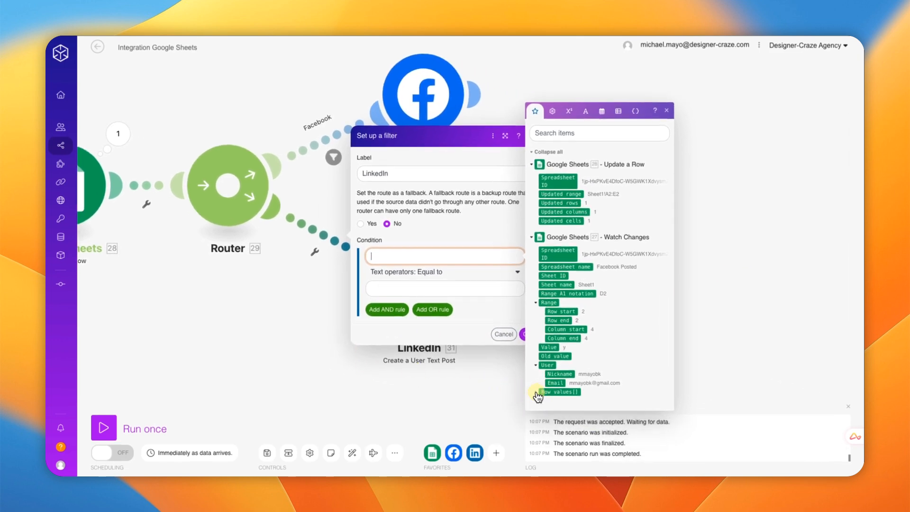
{"action": "left_click", "coordinate": [549, 359]}
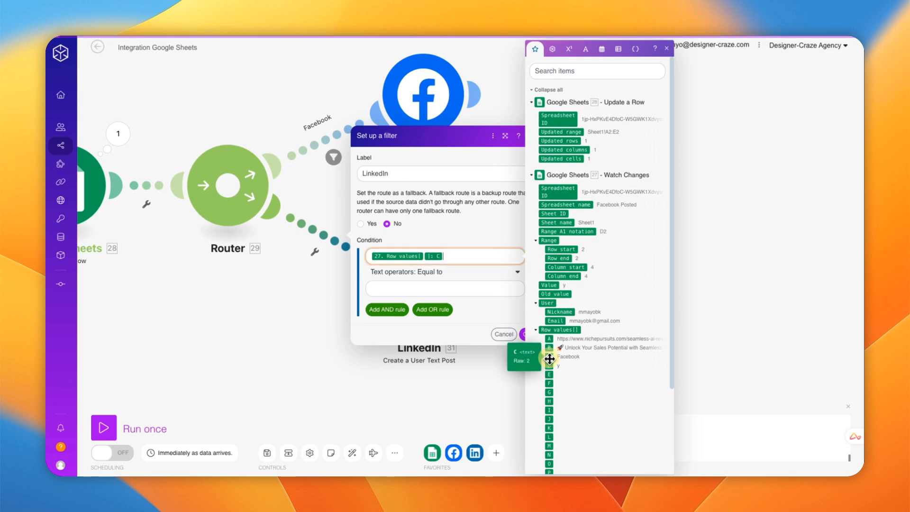
{"action": "left_click", "coordinate": [393, 289]}
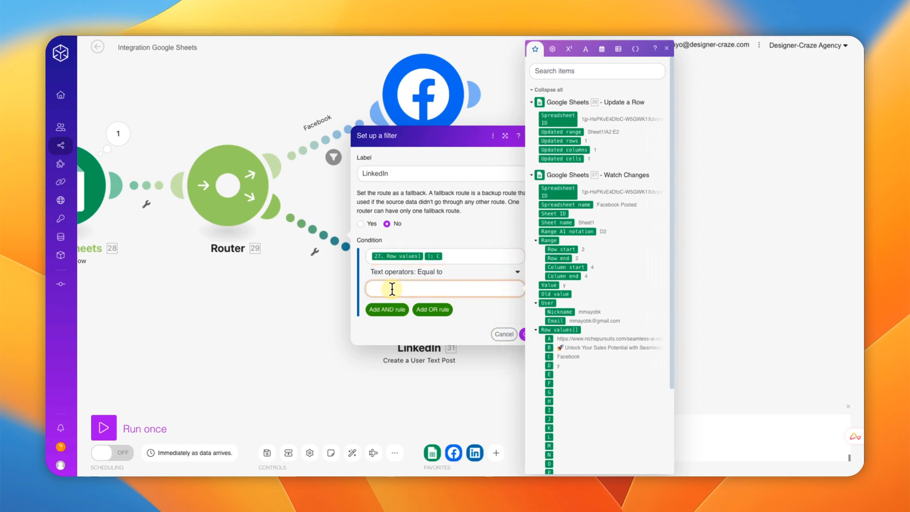
{"action": "type", "text": "LinkedIn"}
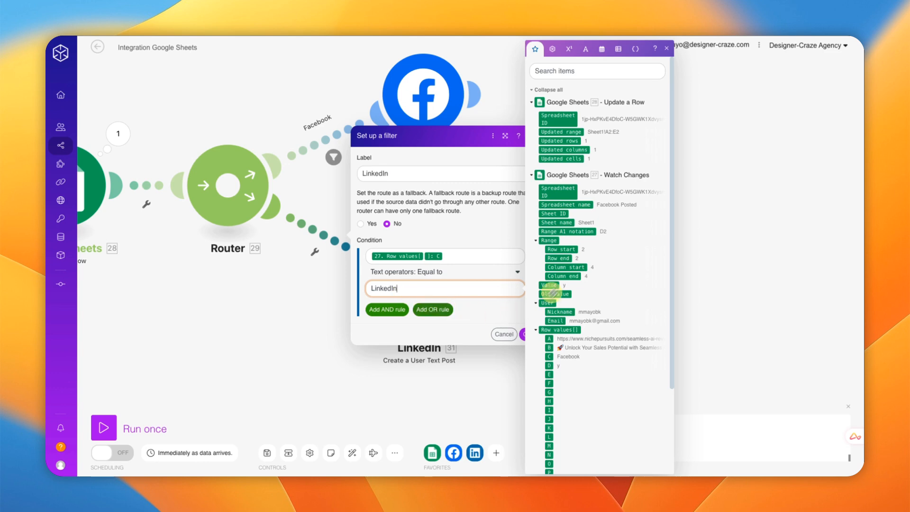
{"action": "left_click", "coordinate": [667, 48]}
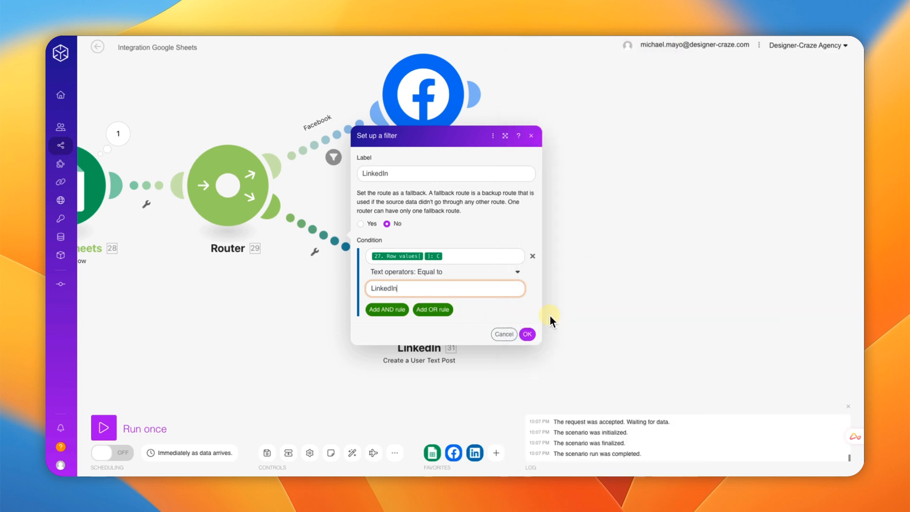
{"action": "left_click", "coordinate": [527, 335]}
Step: Save the scenario and start a Run once set to wait for new data
{"action": "left_click_drag", "start_coordinate": [630, 280], "coordinate": [766, 292]}
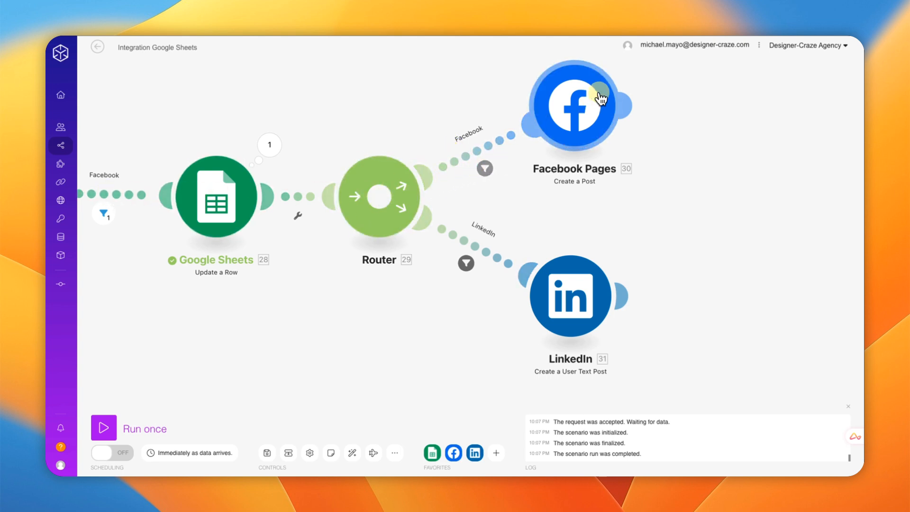
{"action": "left_click_drag", "start_coordinate": [670, 297], "coordinate": [705, 298]}
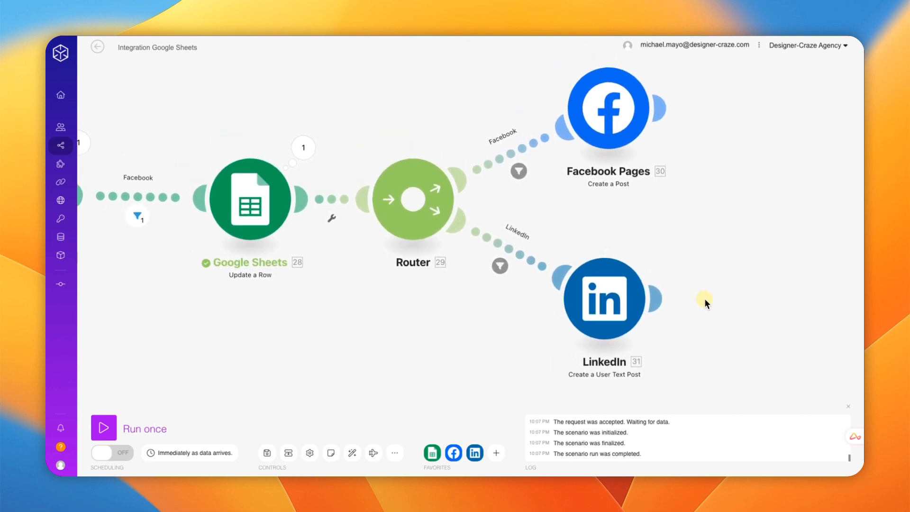
{"action": "left_click", "coordinate": [267, 453]}
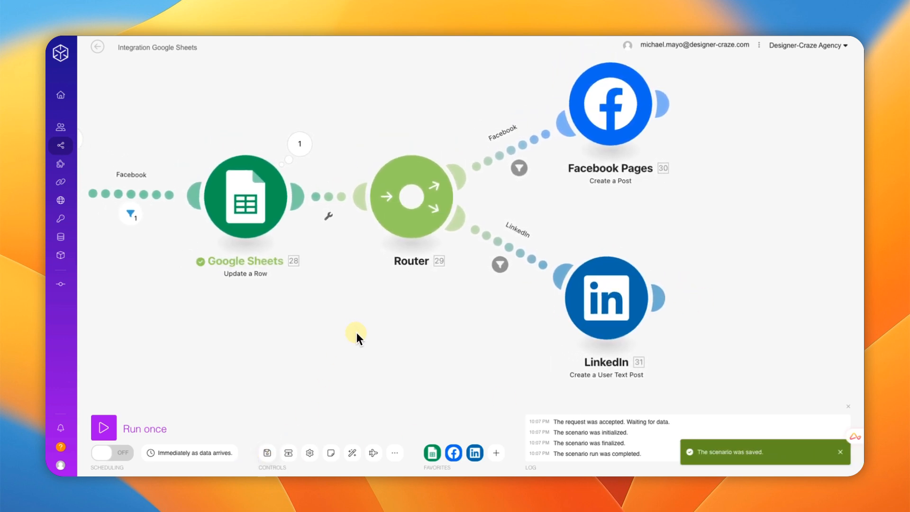
{"action": "scroll", "coordinate": [356, 333], "scroll_direction": "down", "scroll_amount": 3}
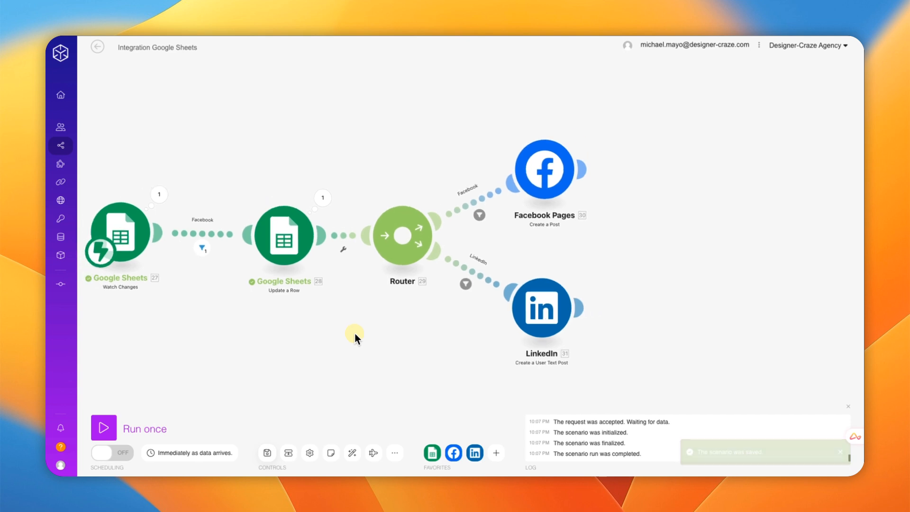
{"action": "left_click_drag", "start_coordinate": [355, 334], "coordinate": [422, 309]}
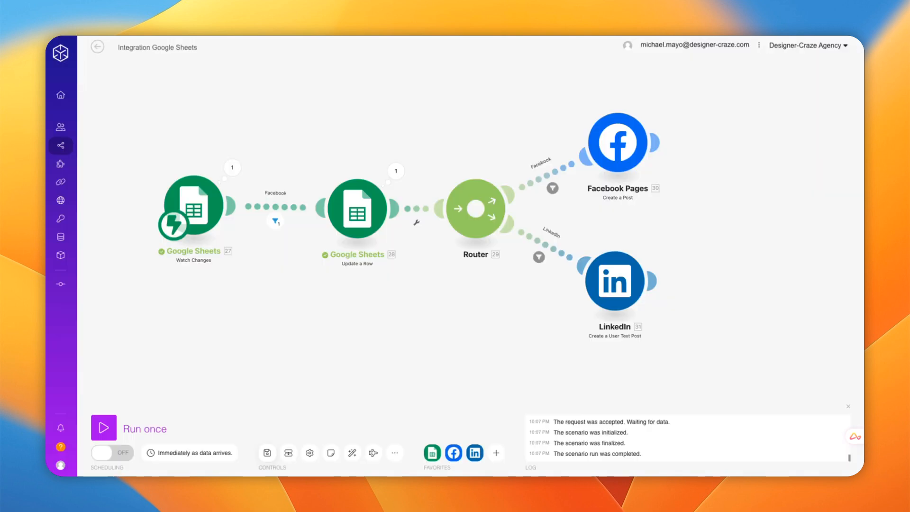
{"action": "left_click", "coordinate": [107, 430]}
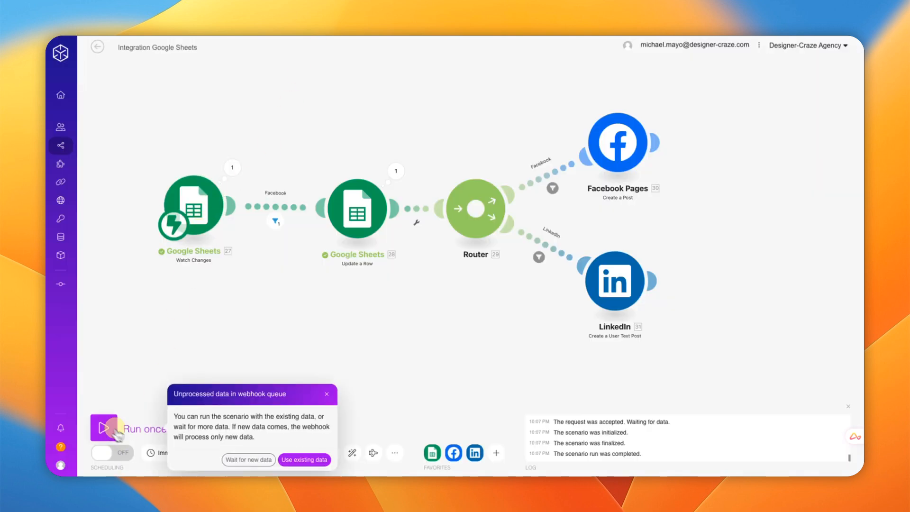
{"action": "left_click", "coordinate": [246, 461]}
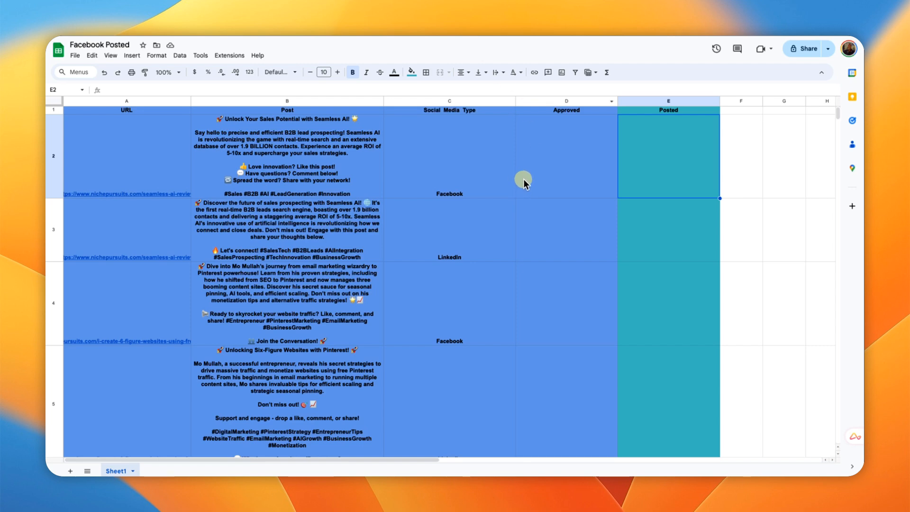
Step: Enter y in Approved cells D2 and D3 for the Facebook and LinkedIn rows
{"action": "left_click", "coordinate": [524, 179]}
{"action": "type", "text": "y"}
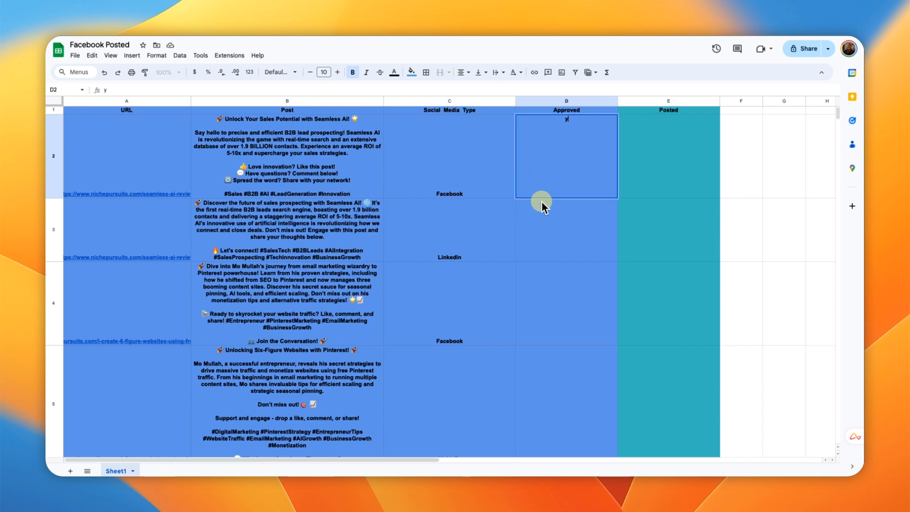
{"action": "left_click", "coordinate": [557, 241]}
{"action": "type", "text": "y"}
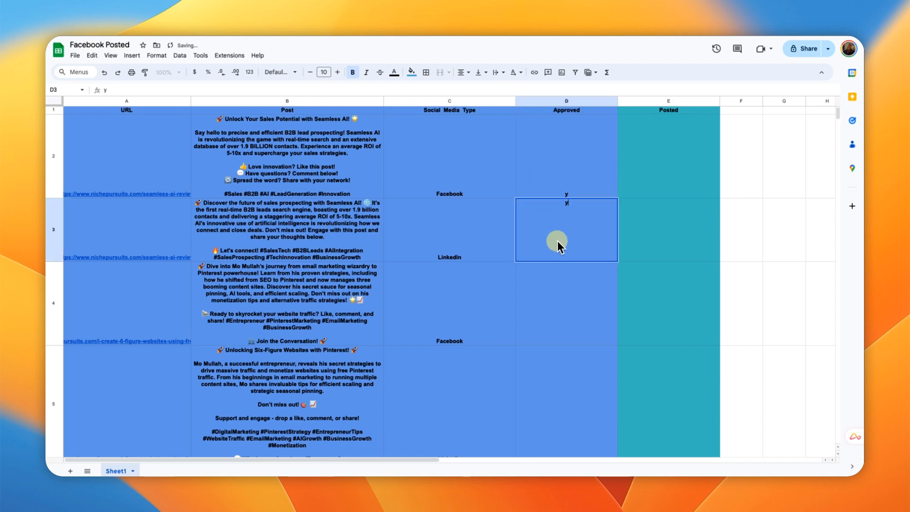
{"action": "key", "text": "Return"}
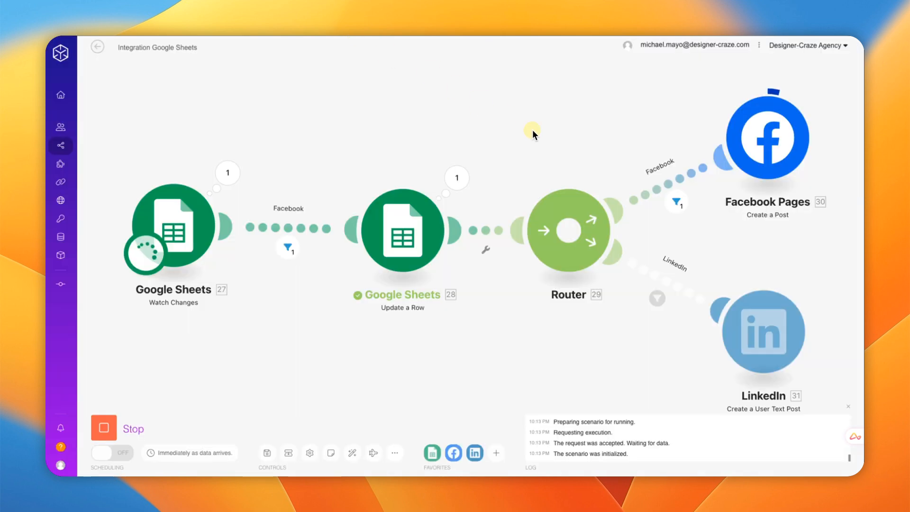
{"action": "scroll", "coordinate": [533, 129], "scroll_direction": "up", "scroll_amount": 5}
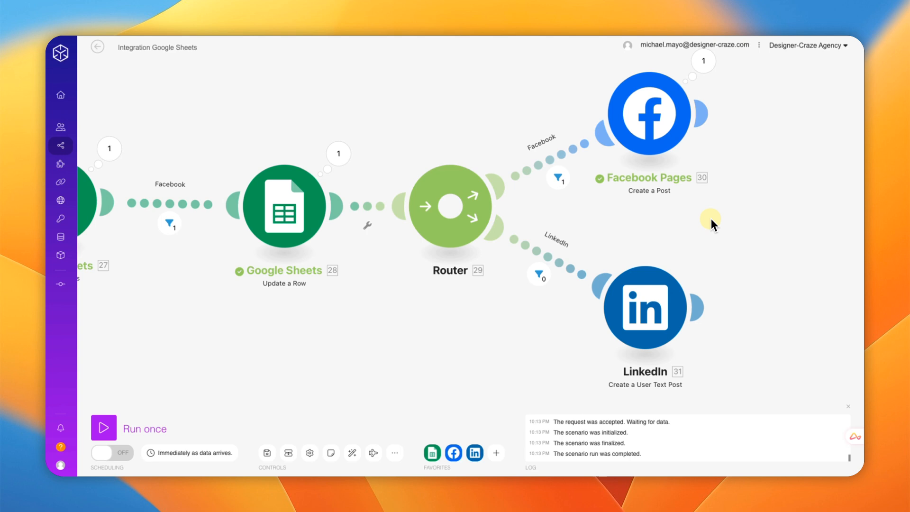
Step: Clear the y approval from the LinkedIn row's cell D3
{"action": "mouse_move", "coordinate": [694, 233]}
{"action": "left_mouse_down"}
{"action": "mouse_move", "coordinate": [684, 235]}
{"action": "mouse_move", "coordinate": [691, 228]}
{"action": "left_mouse_up"}
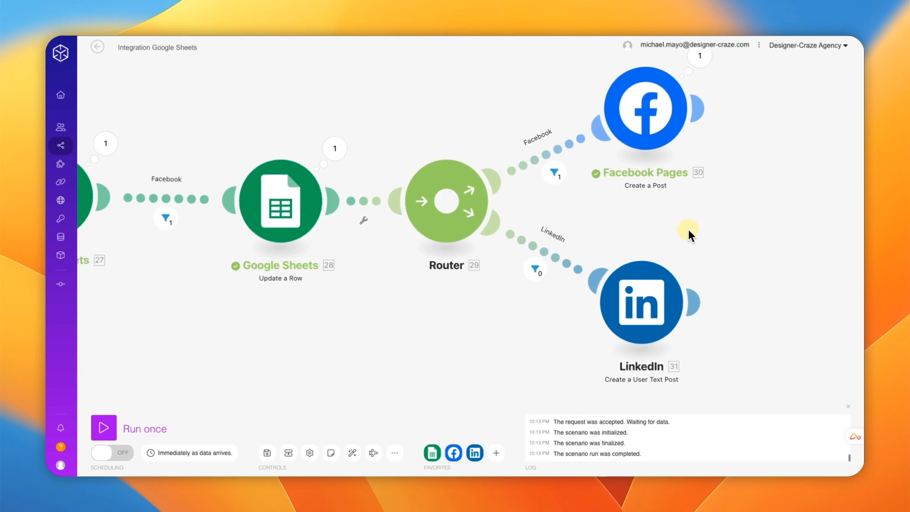
{"action": "left_click_drag", "start_coordinate": [698, 238], "coordinate": [720, 235]}
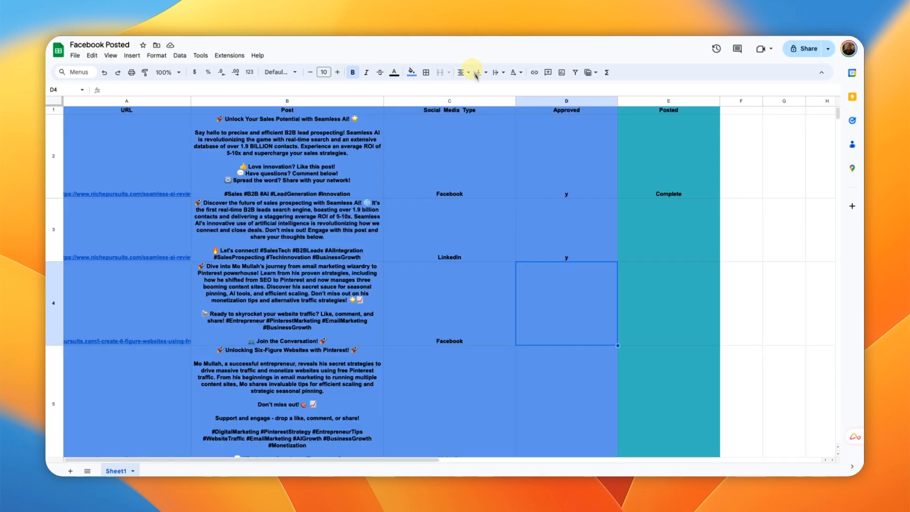
{"action": "left_click", "coordinate": [553, 252]}
{"action": "key", "text": "Delete"}
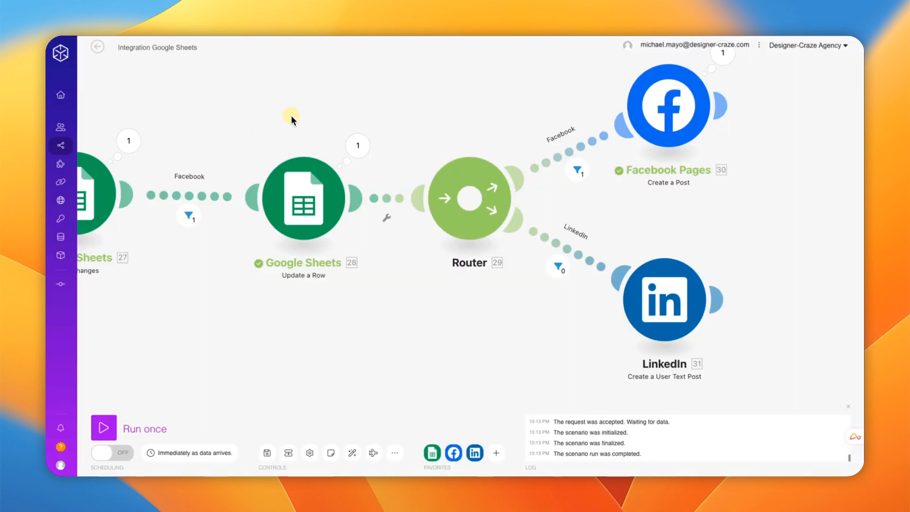
Step: Start another Run once waiting for new data, then re-enter y in D3
{"action": "left_click_drag", "start_coordinate": [291, 115], "coordinate": [369, 116]}
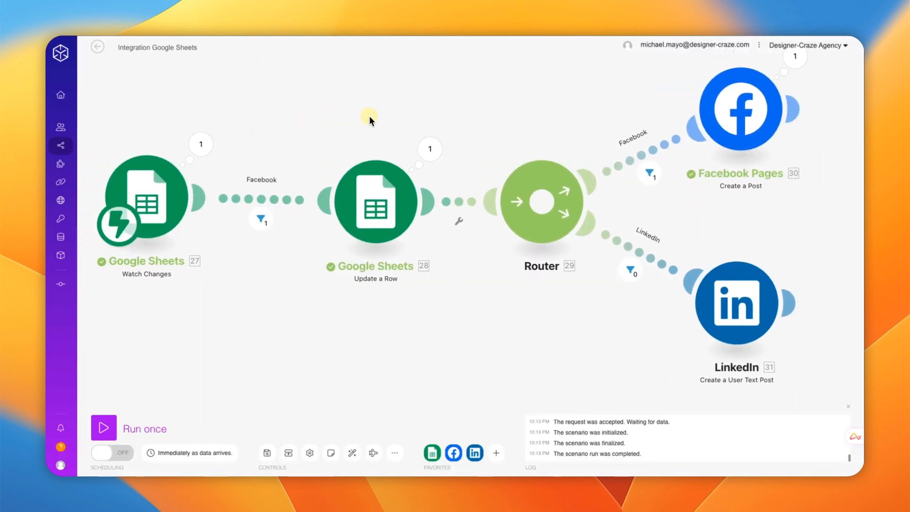
{"action": "left_click", "coordinate": [144, 201]}
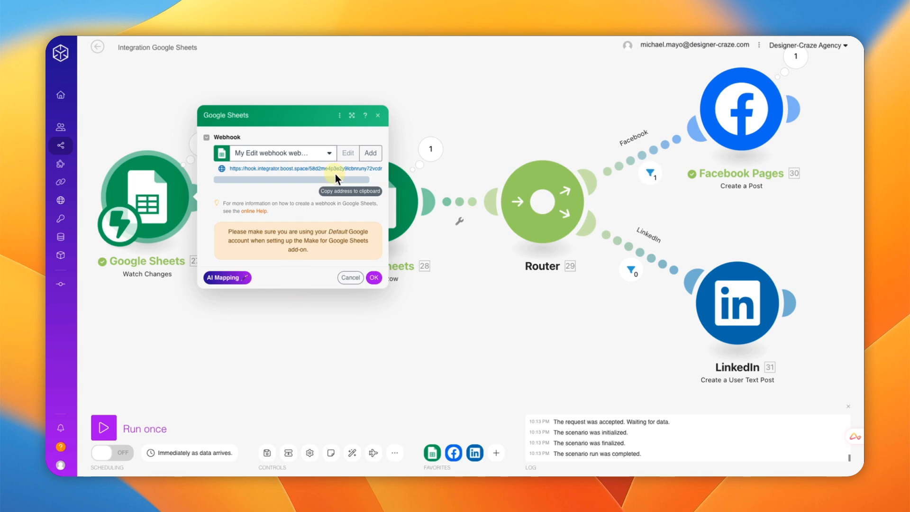
{"action": "left_click", "coordinate": [378, 115]}
{"action": "left_click", "coordinate": [104, 429]}
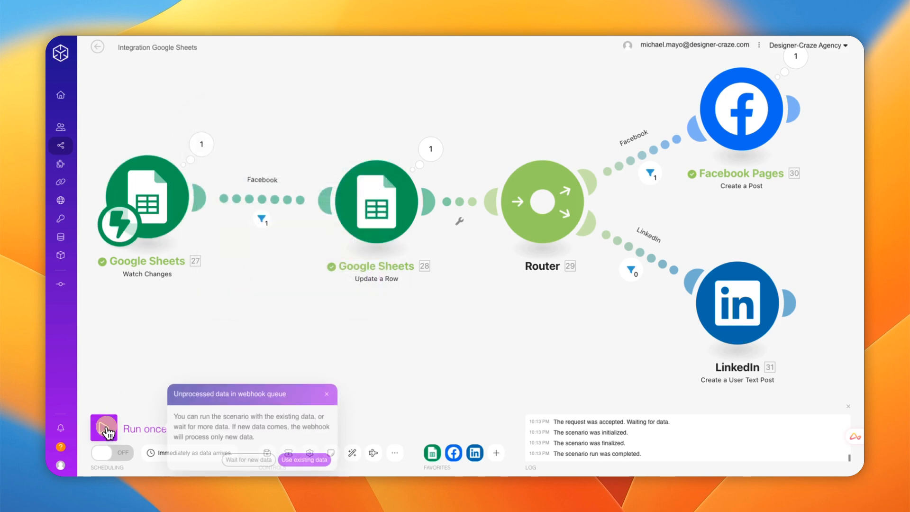
{"action": "left_click", "coordinate": [238, 460]}
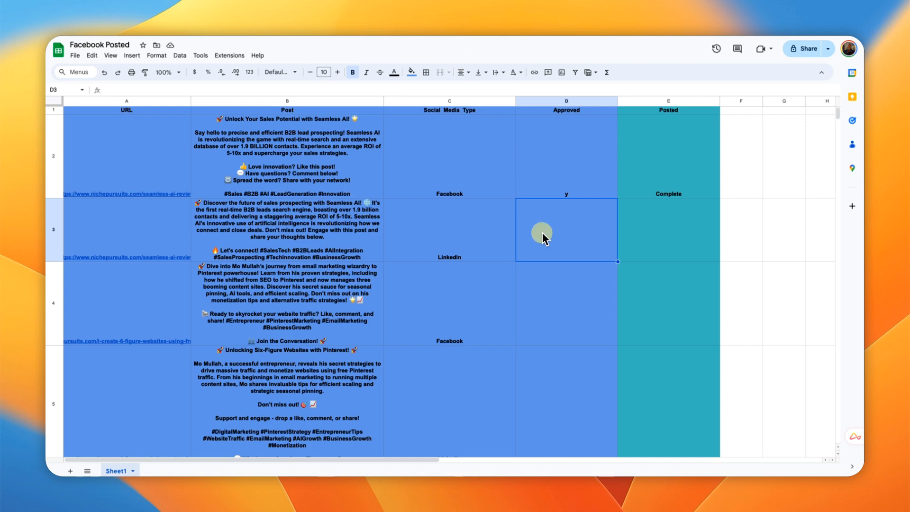
{"action": "type", "text": "y"}
{"action": "key", "text": "Return"}
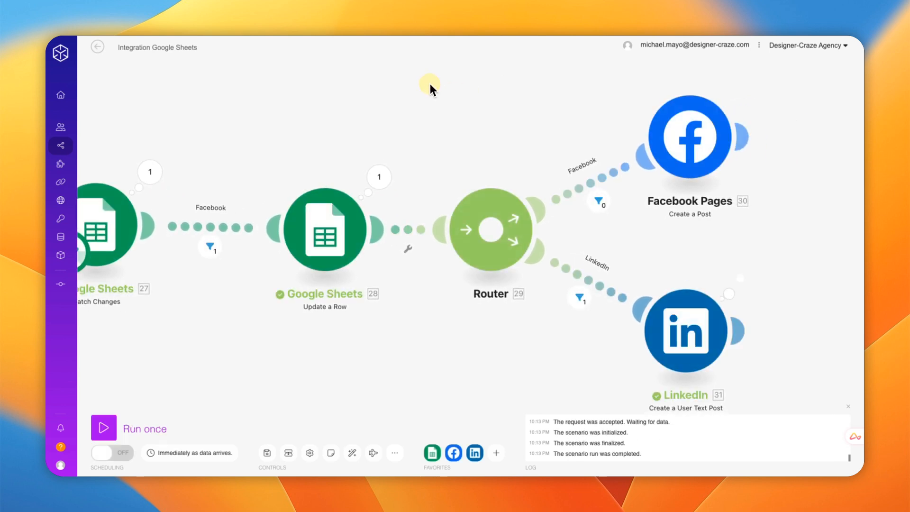
{"action": "scroll", "coordinate": [812, 257], "scroll_direction": "down", "scroll_amount": 3}
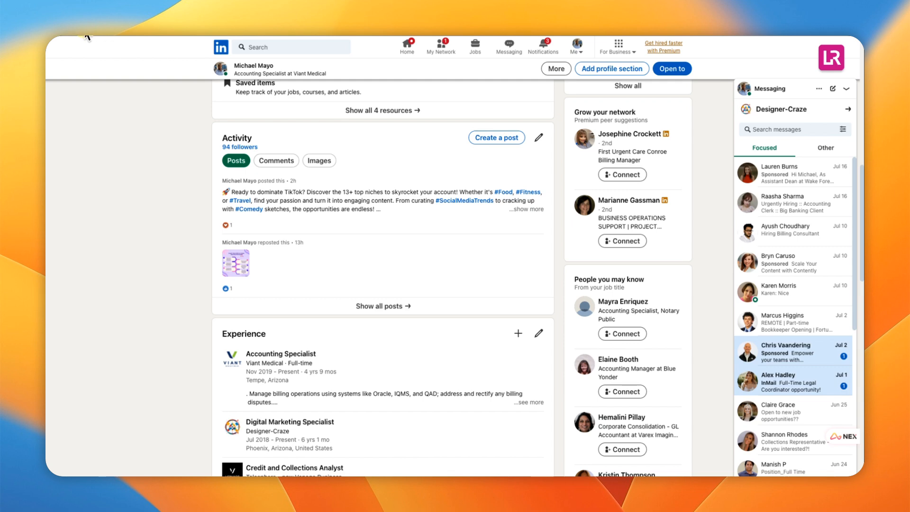
Step: Reload the LinkedIn profile to see the new Seamless AI post in Activity
{"action": "key", "text": "super+r"}
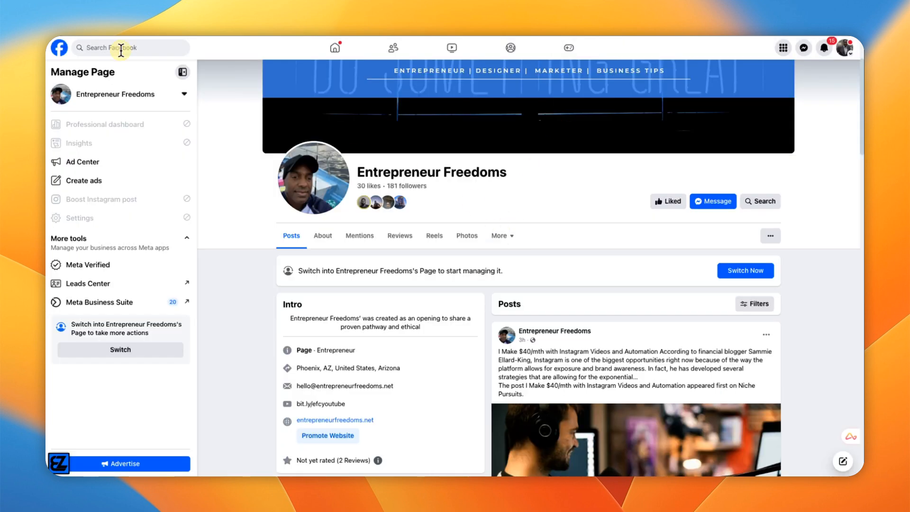
Step: Reload the Facebook page, expand the new Seamless AI post, then return to the spreadsheet
{"action": "key", "text": "super+r"}
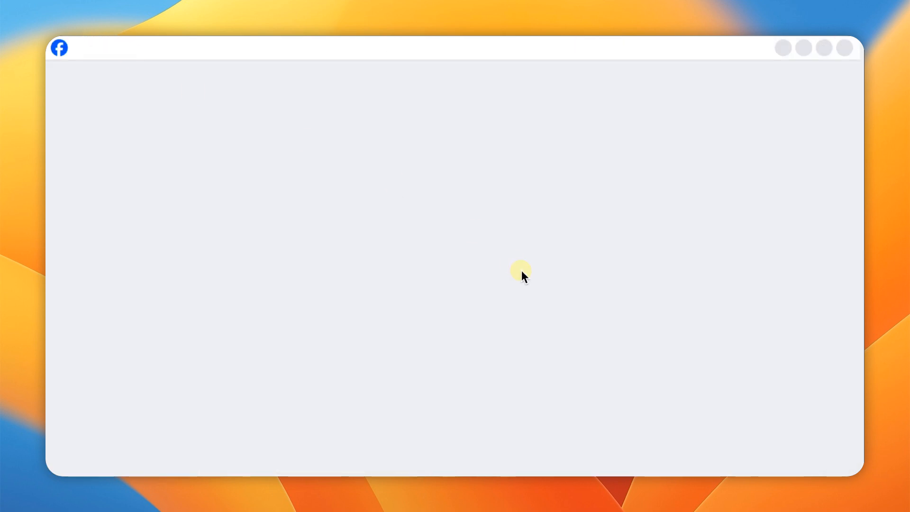
{"action": "scroll", "coordinate": [581, 291], "scroll_direction": "down", "scroll_amount": 3}
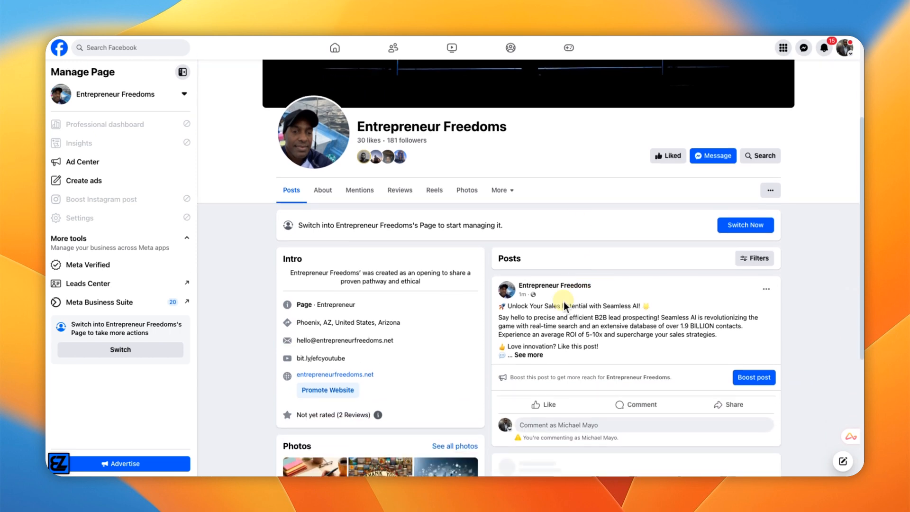
{"action": "left_click", "coordinate": [535, 356]}
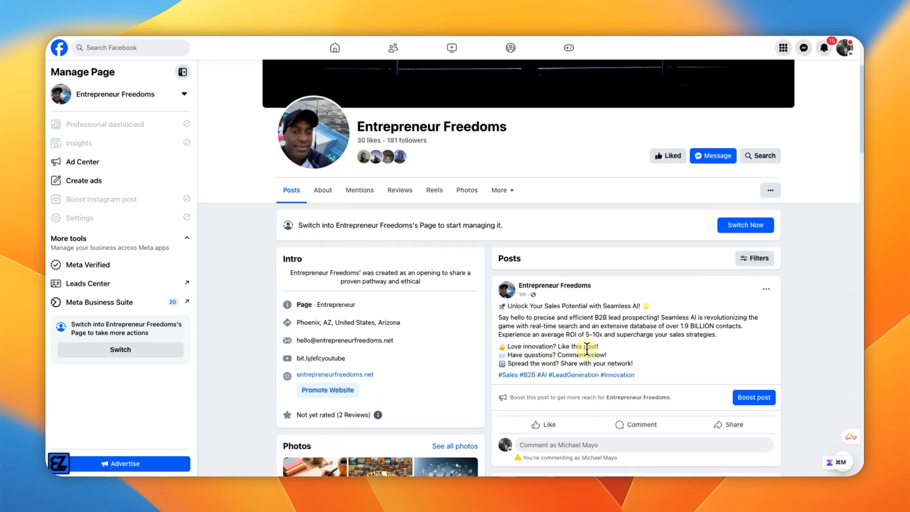
{"action": "key", "text": "ctrl+Tab"}
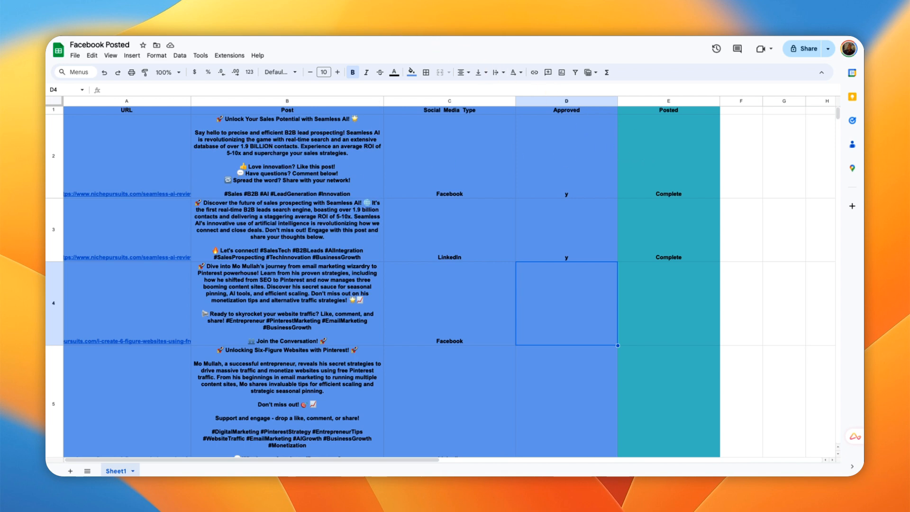
Step: Switch back to the Make scenario, zoom out, and center the whole flow
{"action": "left_click", "coordinate": [378, 37]}
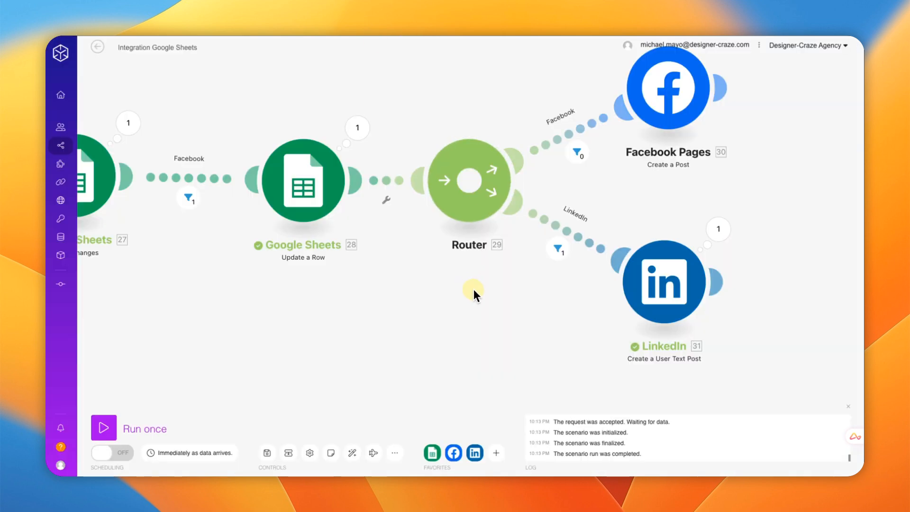
{"action": "scroll", "coordinate": [473, 291], "scroll_direction": "down", "scroll_amount": 2}
{"action": "scroll", "coordinate": [474, 289], "scroll_direction": "down", "scroll_amount": 1}
{"action": "left_click_drag", "start_coordinate": [465, 295], "coordinate": [500, 288]}
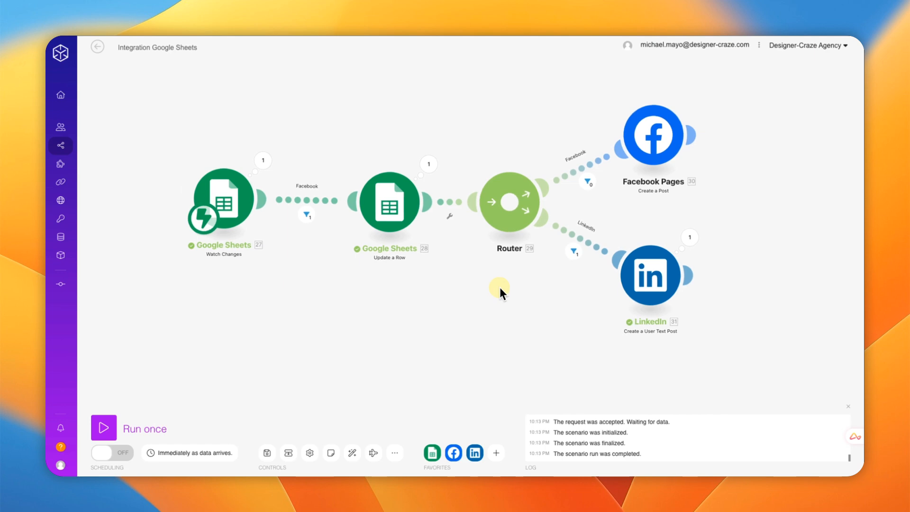